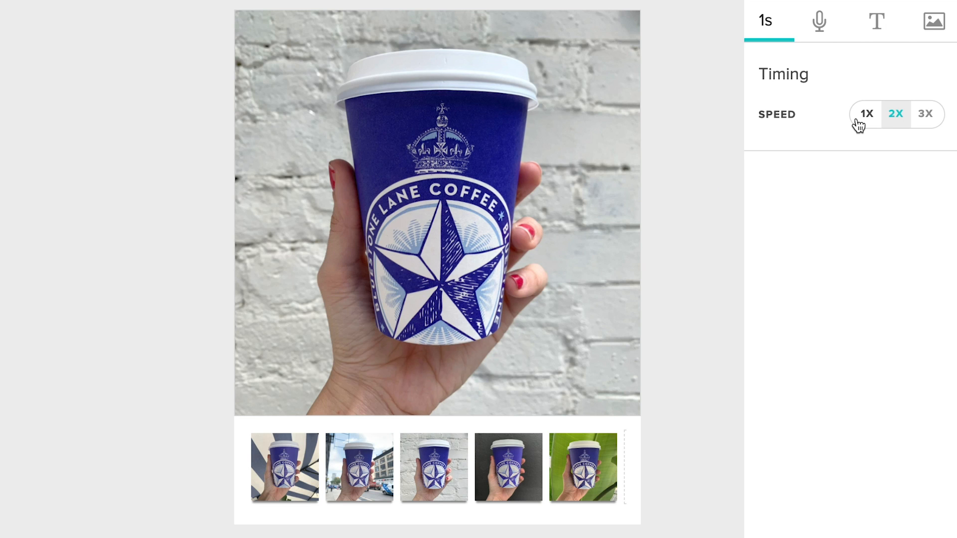
Step: Compare the cup photo burst at 1X speed and return its speed to 2X
{"action": "left_click", "coordinate": [857, 123]}
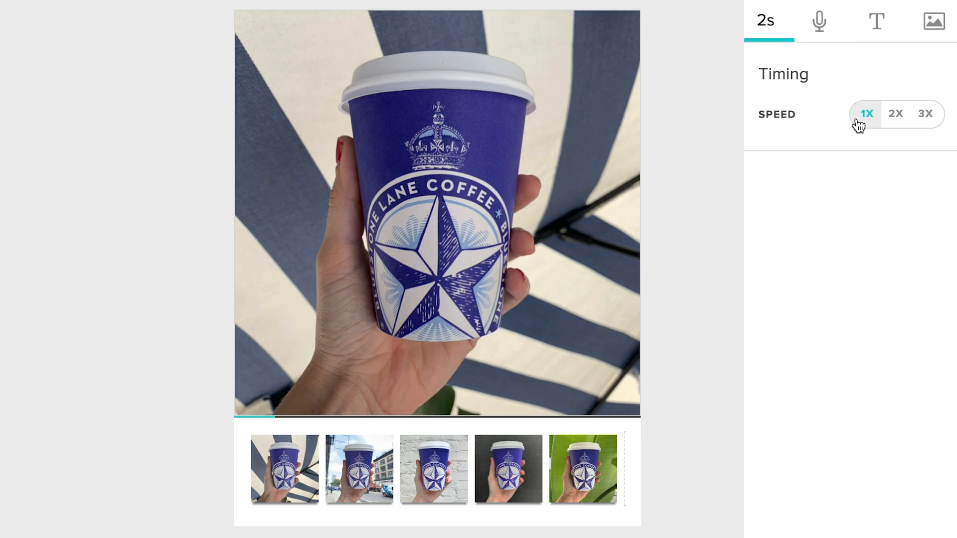
{"action": "left_click", "coordinate": [896, 127]}
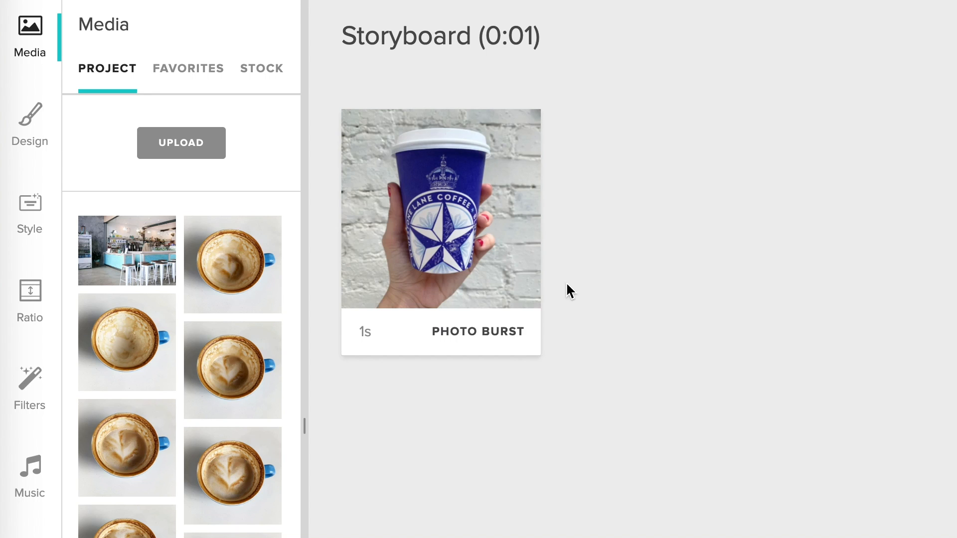
Step: Open the cup photo burst for editing and move the green-leaf background photo to second place in the sequence
{"action": "mouse_move", "coordinate": [521, 282]}
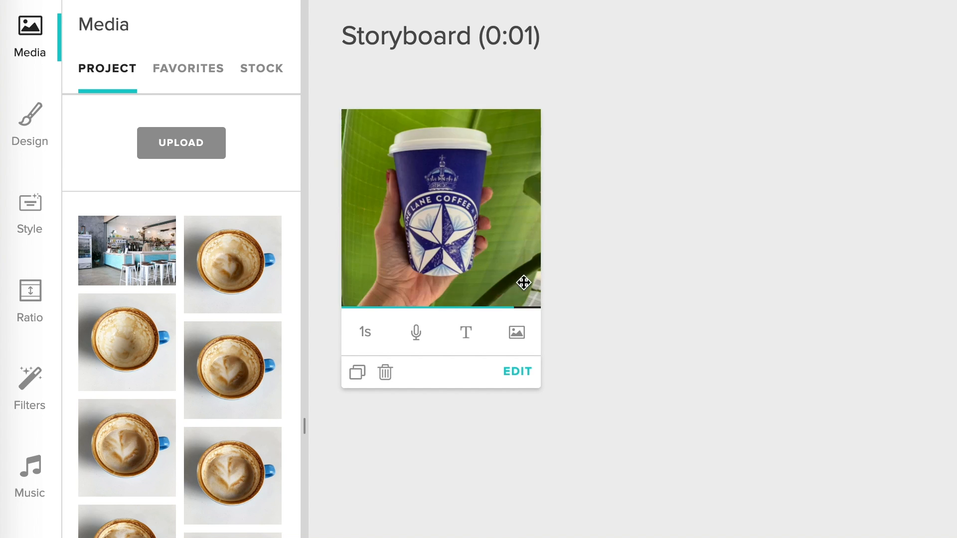
{"action": "left_click", "coordinate": [524, 376]}
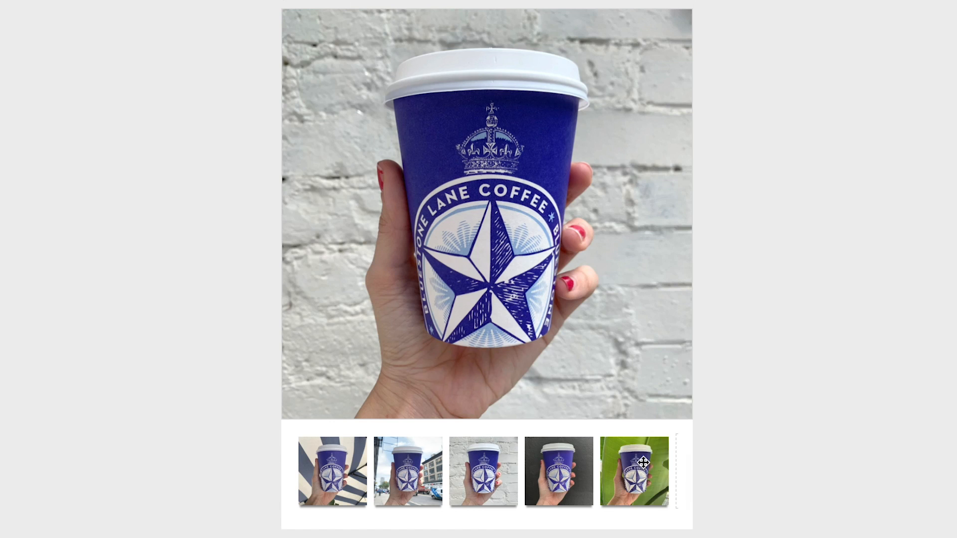
{"action": "left_click_drag", "start_coordinate": [623, 454], "coordinate": [393, 453]}
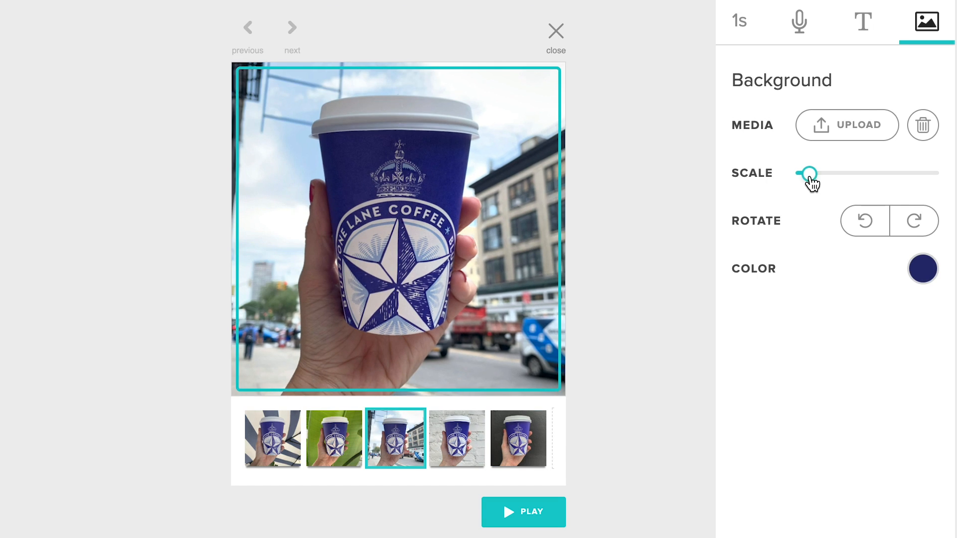
Step: Duplicate the cup photo burst block in the storyboard
{"action": "left_click_drag", "start_coordinate": [811, 181], "coordinate": [835, 188]}
{"action": "left_click_drag", "start_coordinate": [529, 92], "coordinate": [536, 109]}
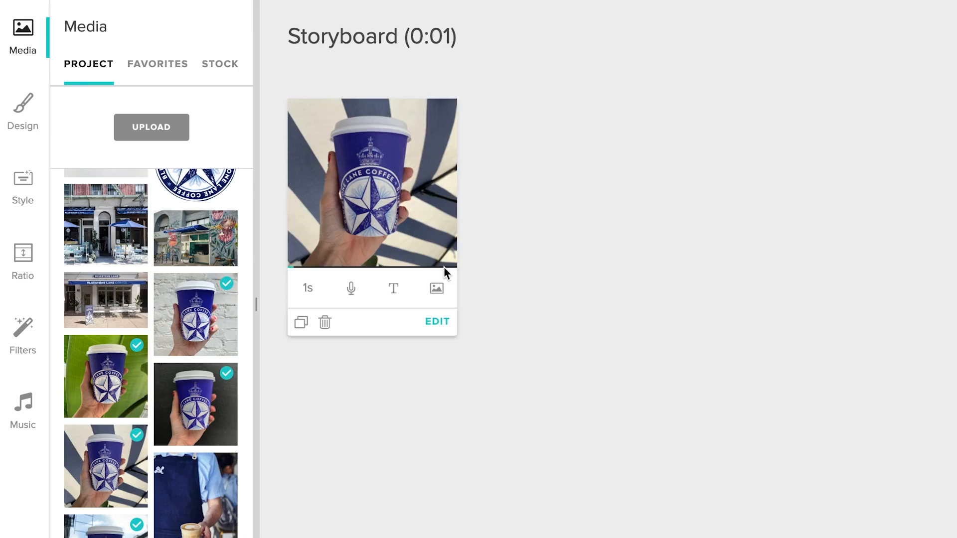
{"action": "left_click", "coordinate": [301, 322]}
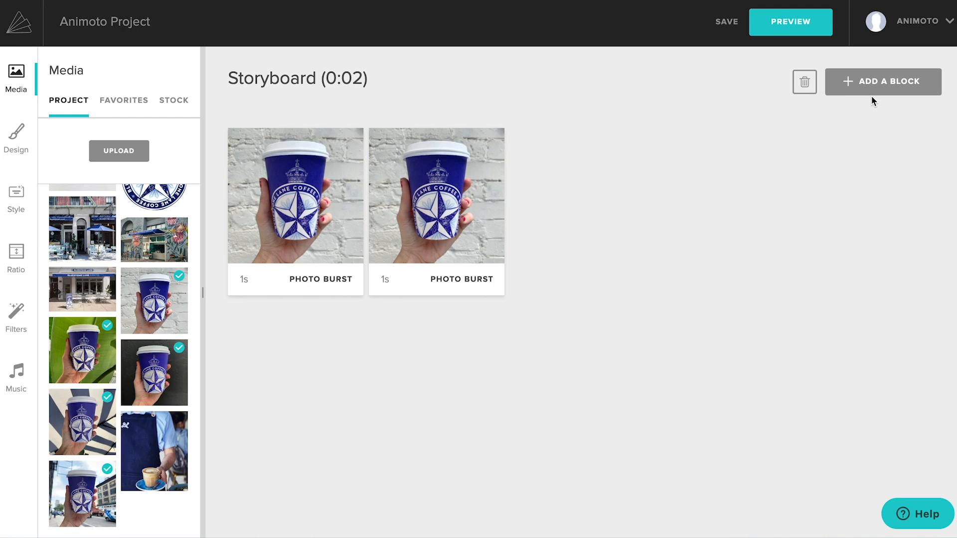
Step: Add a text block reading "Need Coffee?" after the two photo bursts
{"action": "left_click", "coordinate": [872, 98]}
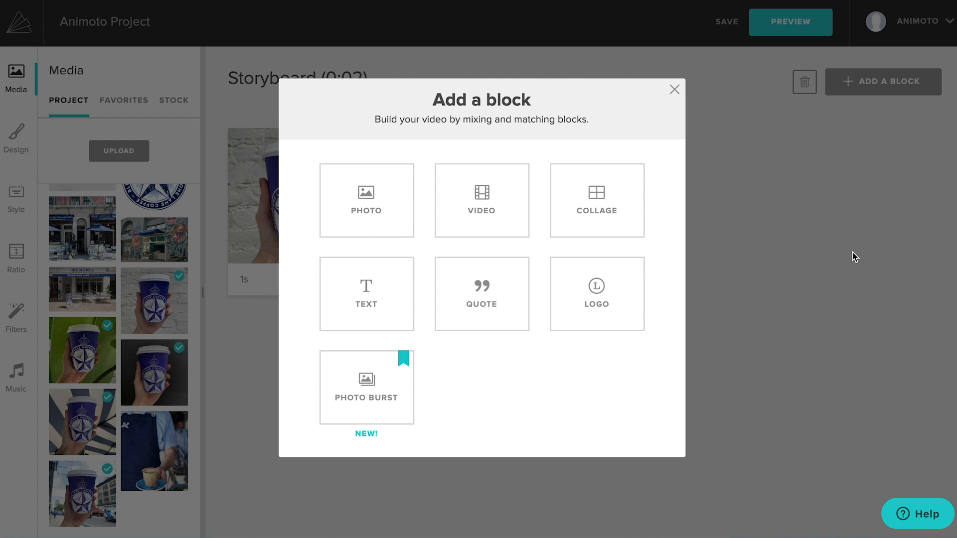
{"action": "left_click", "coordinate": [385, 313]}
{"action": "type", "text": "Need Coffee?"}
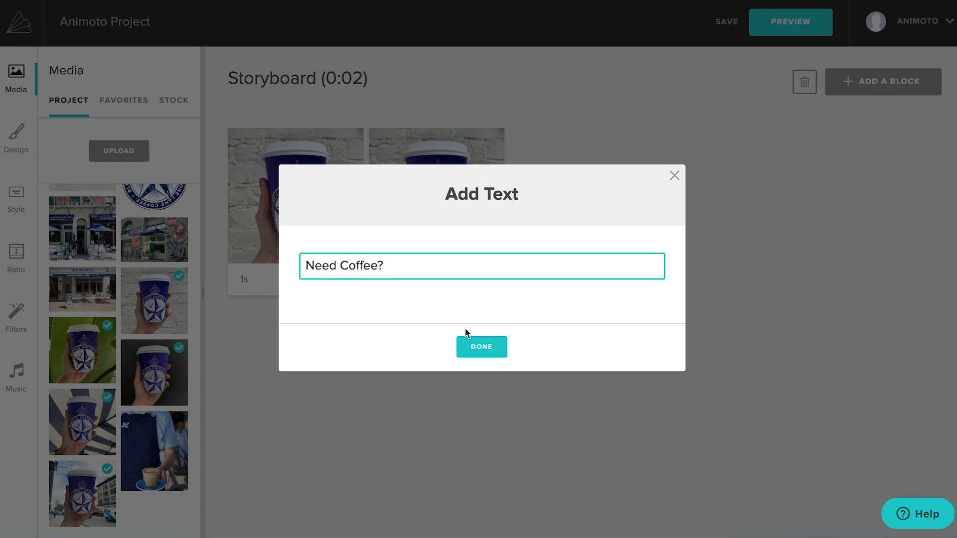
{"action": "left_click", "coordinate": [466, 344]}
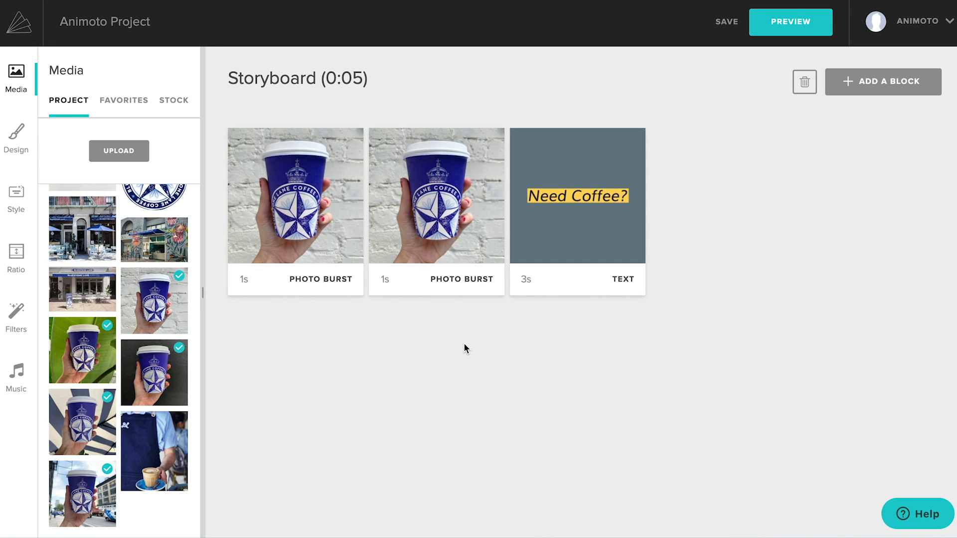
Step: Set the title and subtitle colors of the whole video to white
{"action": "left_click", "coordinate": [10, 150]}
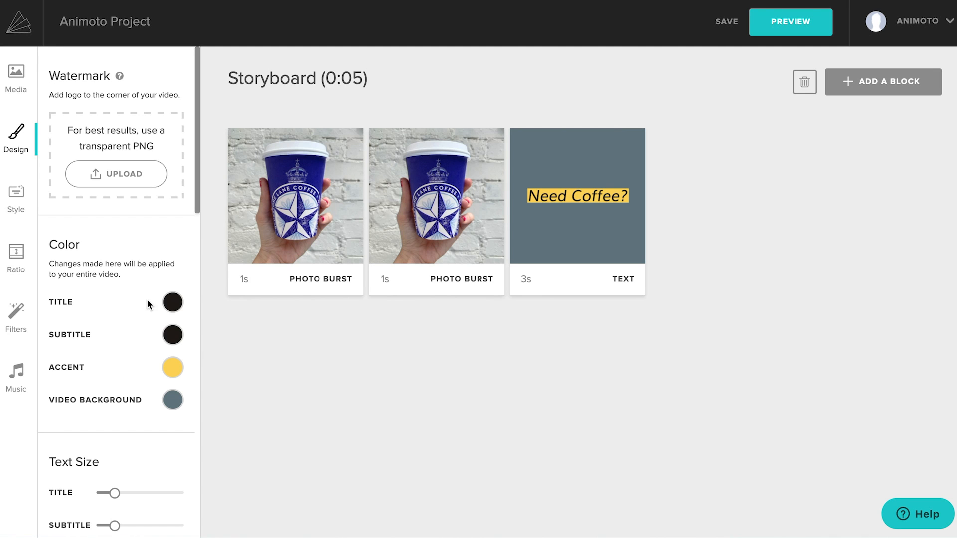
{"action": "left_click", "coordinate": [172, 308]}
{"action": "left_click", "coordinate": [173, 323]}
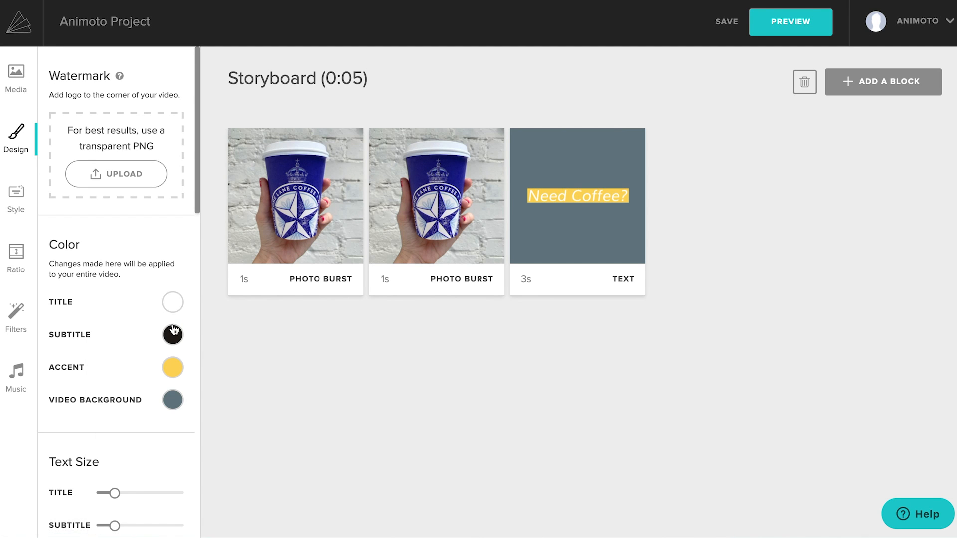
{"action": "left_click", "coordinate": [173, 335]}
{"action": "left_click", "coordinate": [173, 122]}
Step: Set both the accent color and the video background color to dark navy blue
{"action": "left_click", "coordinate": [173, 367]}
{"action": "left_click", "coordinate": [152, 304]}
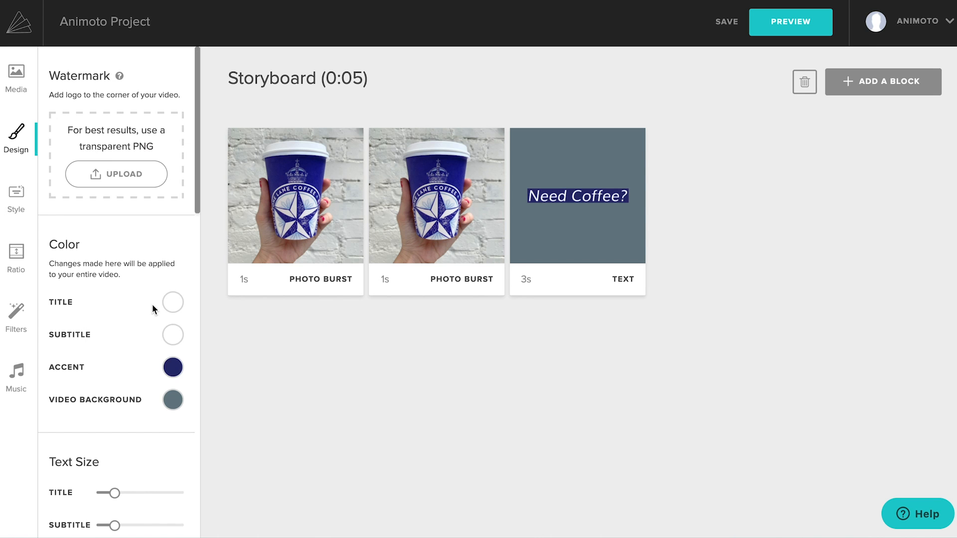
{"action": "left_click", "coordinate": [173, 401]}
{"action": "left_click", "coordinate": [154, 335]}
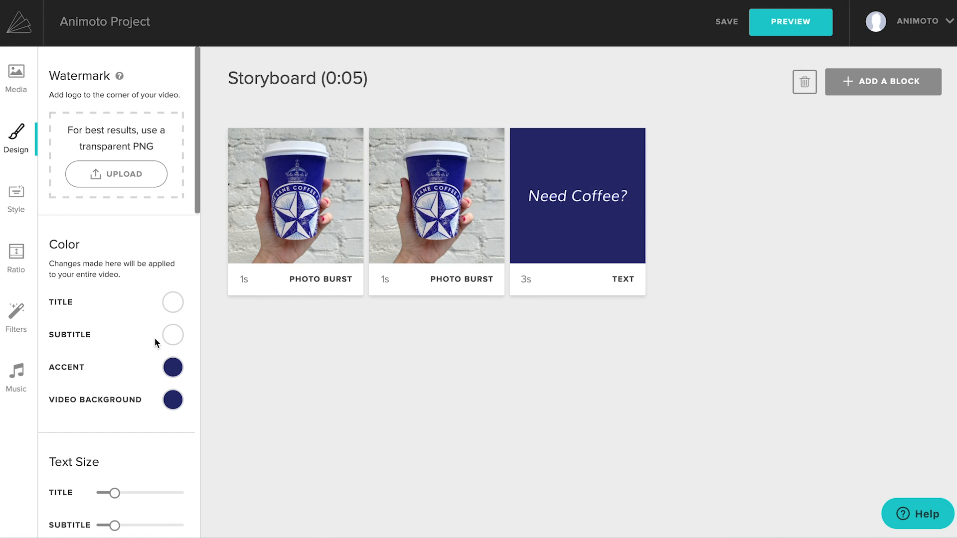
Step: Change the video's font to Montserrat
{"action": "scroll", "coordinate": [130, 394], "scroll_direction": "down", "scroll_amount": 4}
{"action": "scroll", "coordinate": [130, 394], "scroll_direction": "down", "scroll_amount": 3}
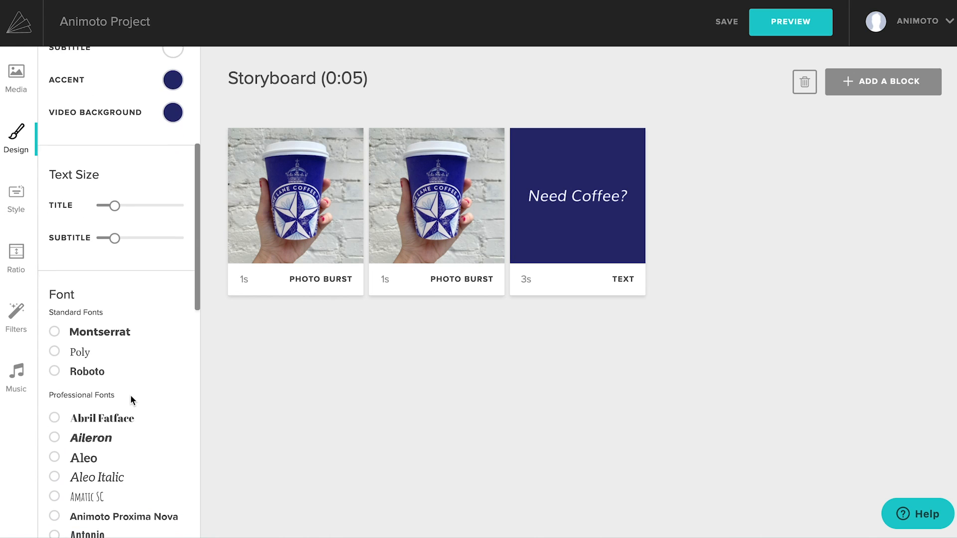
{"action": "left_click", "coordinate": [54, 315]}
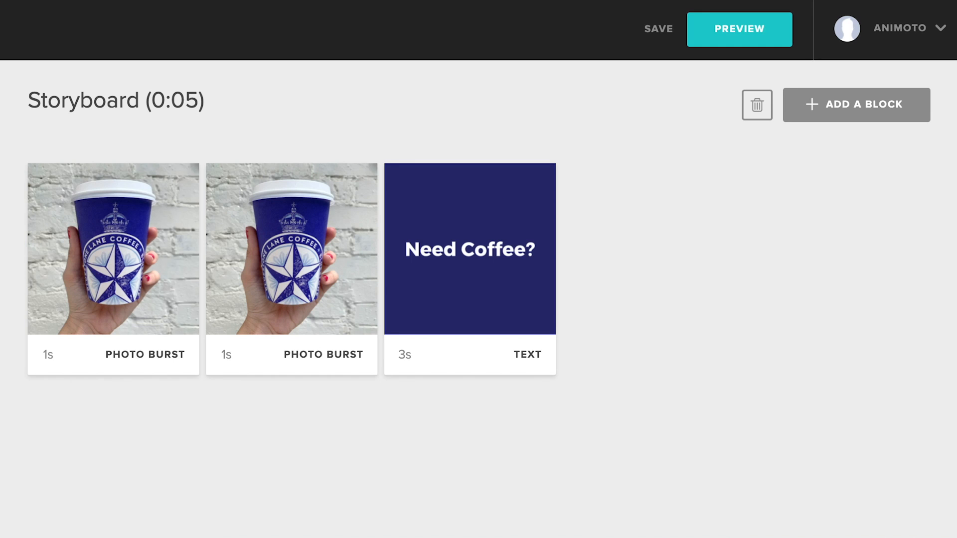
Step: Add the photo of the barista holding a latte after the text block, with the title "Stop by your local Bluestone Lane today"
{"action": "left_click_drag", "start_coordinate": [401, 395], "coordinate": [666, 302]}
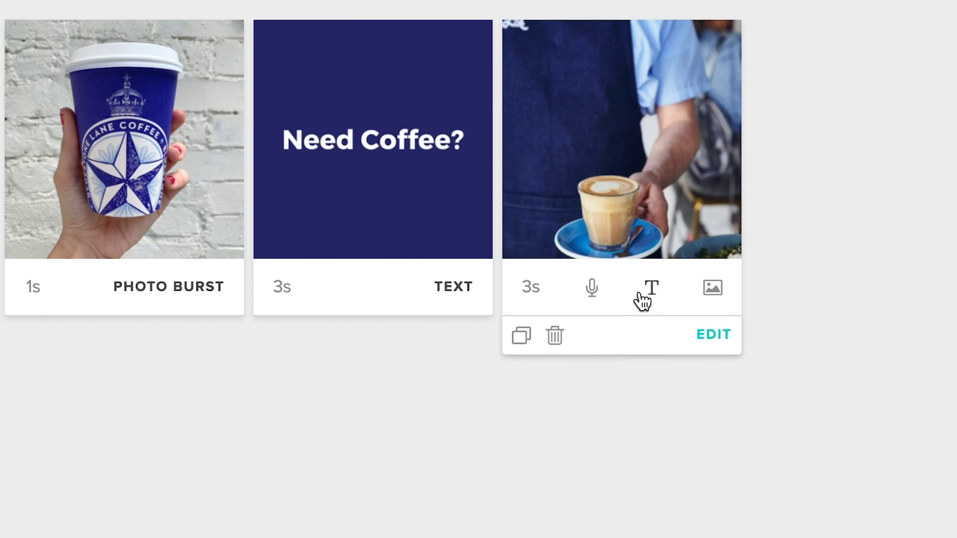
{"action": "left_click", "coordinate": [669, 355]}
{"action": "left_click", "coordinate": [647, 388]}
{"action": "type", "text": "Stop by your local Bluestone L"}
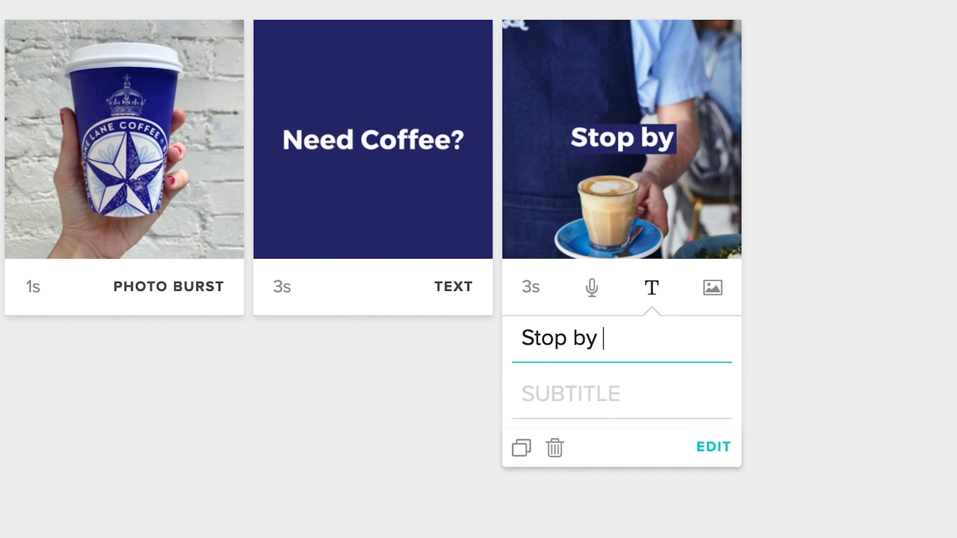
{"action": "type", "text": "ane today"}
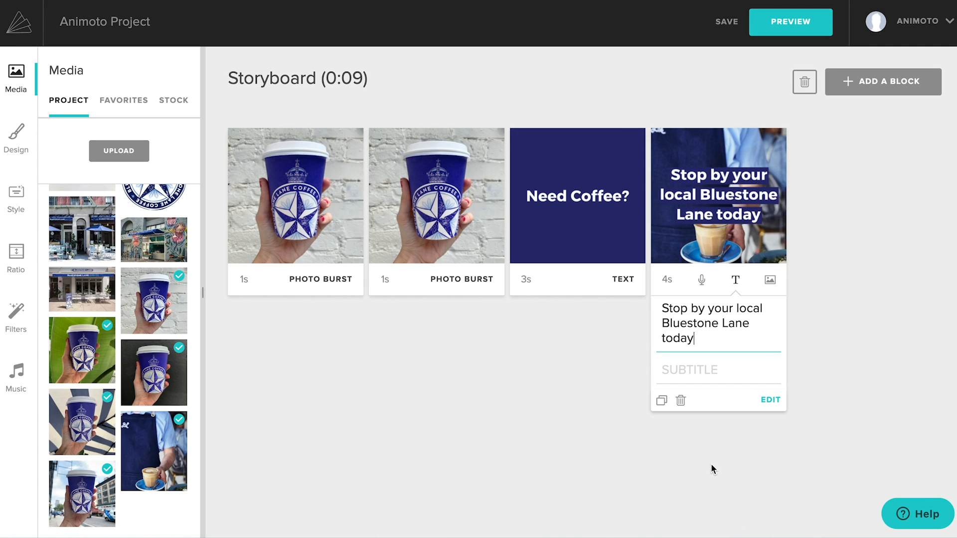
Step: Open the barista photo block for editing and reduce its title size until the text fits on two lines
{"action": "left_click", "coordinate": [768, 404]}
{"action": "left_click_drag", "start_coordinate": [880, 268], "coordinate": [873, 272]}
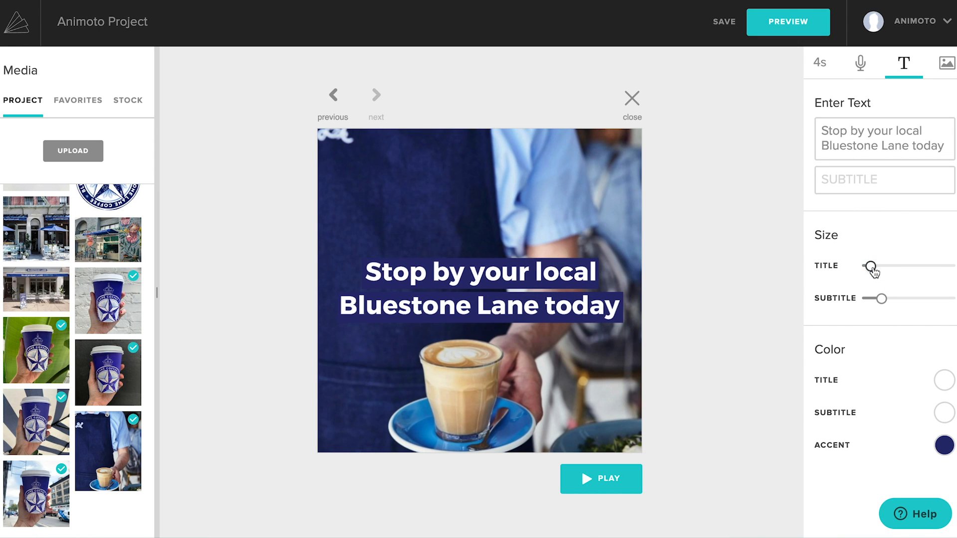
Step: Move the title text to the top center of the barista photo, above the coffee glass
{"action": "left_click", "coordinate": [533, 323]}
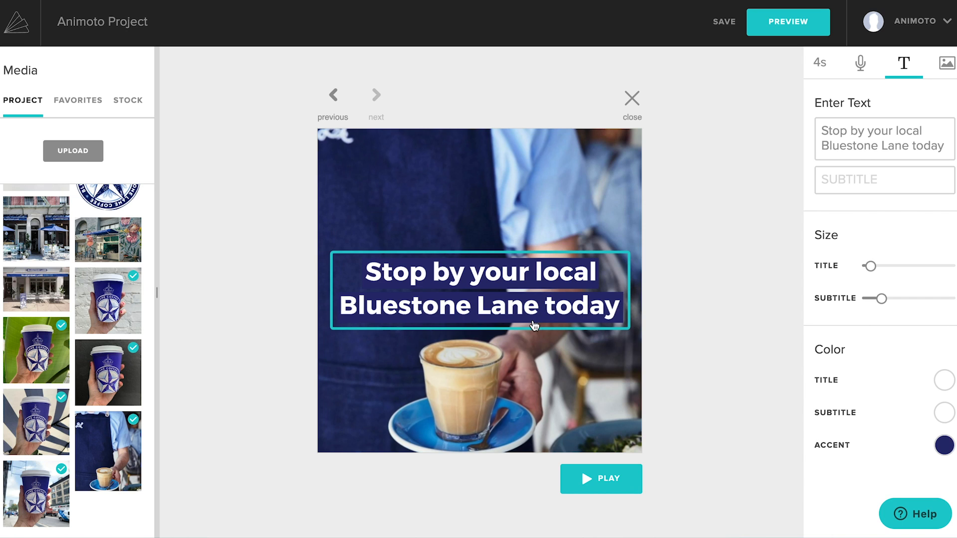
{"action": "left_click_drag", "start_coordinate": [533, 315], "coordinate": [533, 242]}
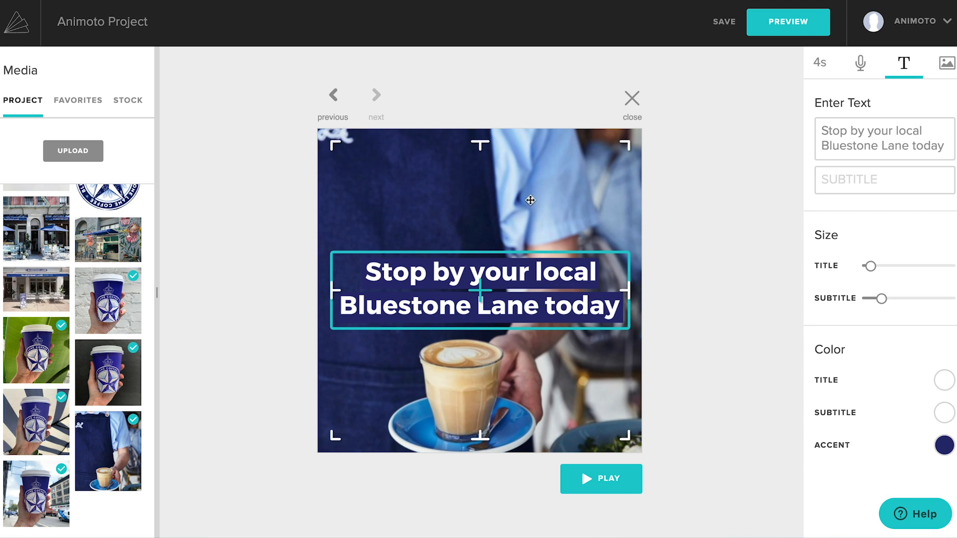
{"action": "left_click_drag", "start_coordinate": [531, 202], "coordinate": [527, 192]}
{"action": "left_click_drag", "start_coordinate": [525, 257], "coordinate": [369, 407]}
{"action": "left_click_drag", "start_coordinate": [378, 322], "coordinate": [459, 216]}
Step: Insert a blank line above the barista photo's title text and set the block's duration to 3 seconds
{"action": "left_click", "coordinate": [824, 130]}
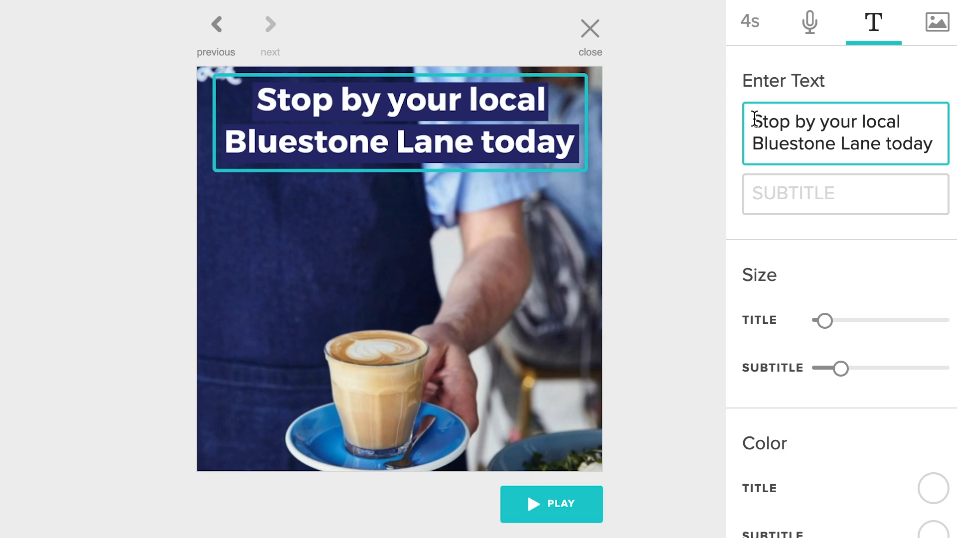
{"action": "key", "text": "Return"}
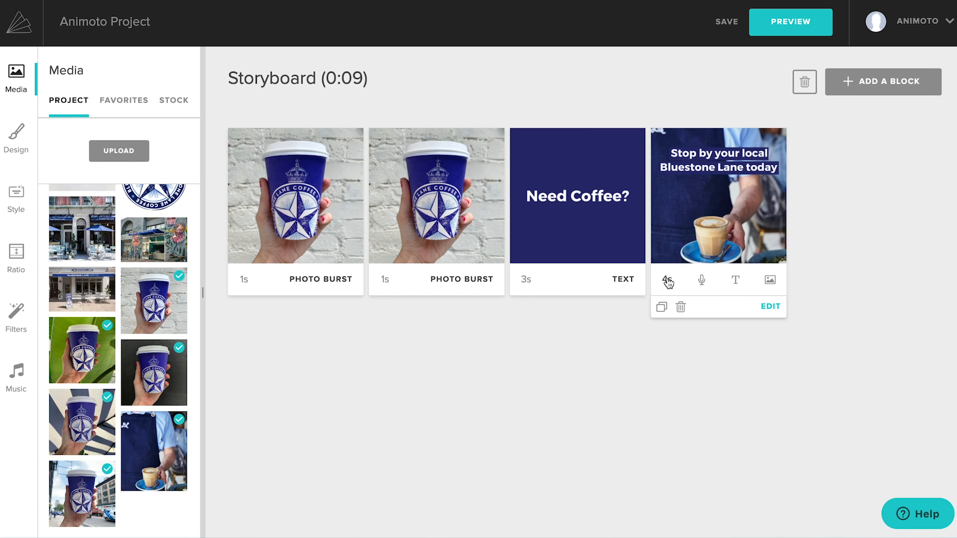
{"action": "left_click", "coordinate": [666, 280]}
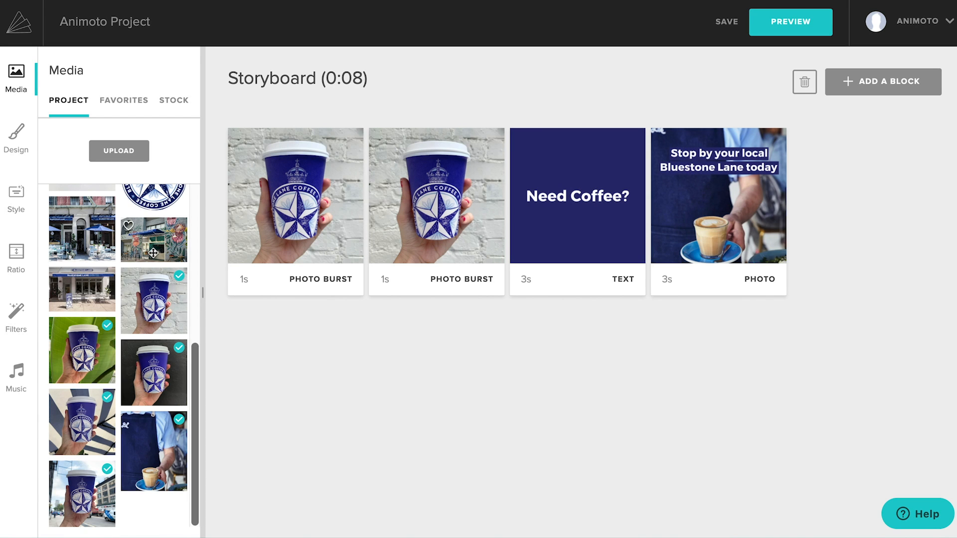
Step: Add the flower shop café exterior photo and the café interior photo to the end of the storyboard
{"action": "left_click_drag", "start_coordinate": [145, 248], "coordinate": [792, 250]}
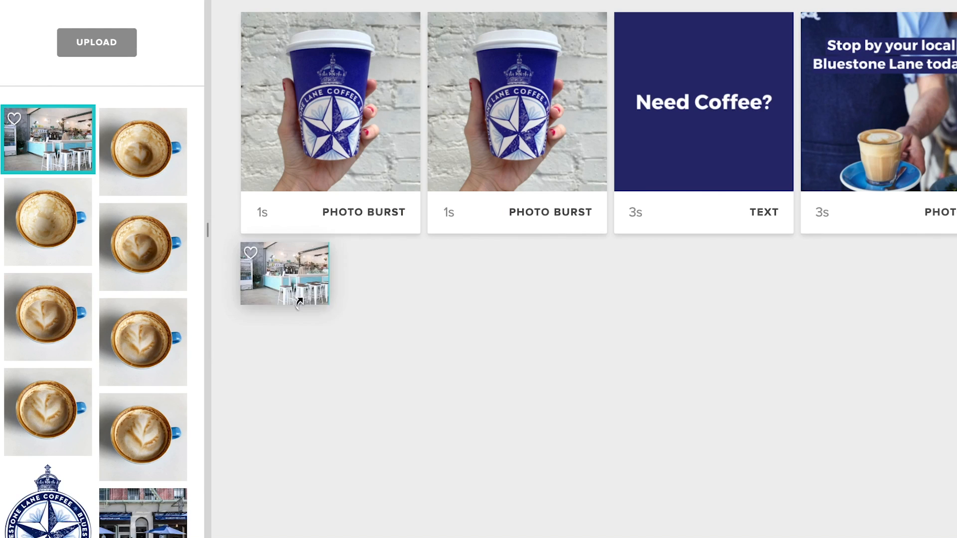
{"action": "left_click_drag", "start_coordinate": [271, 340], "coordinate": [295, 381]}
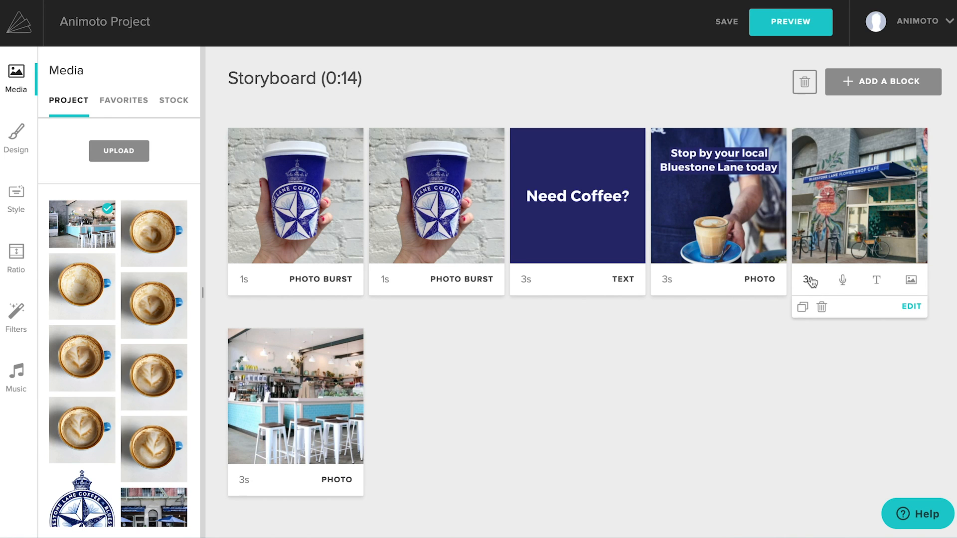
Step: Set the durations of the café exterior and café interior photo blocks to 1 second each
{"action": "left_click", "coordinate": [809, 282]}
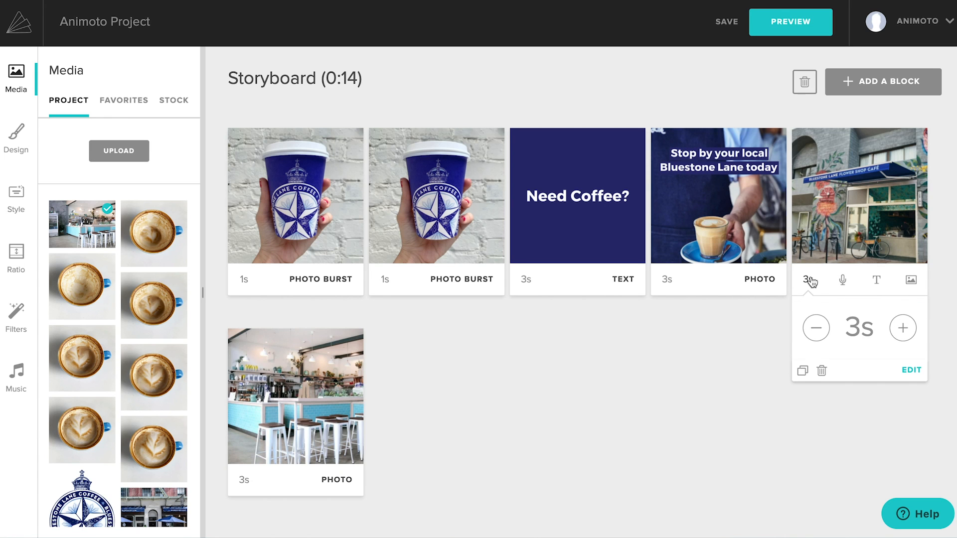
{"action": "left_click", "coordinate": [816, 329]}
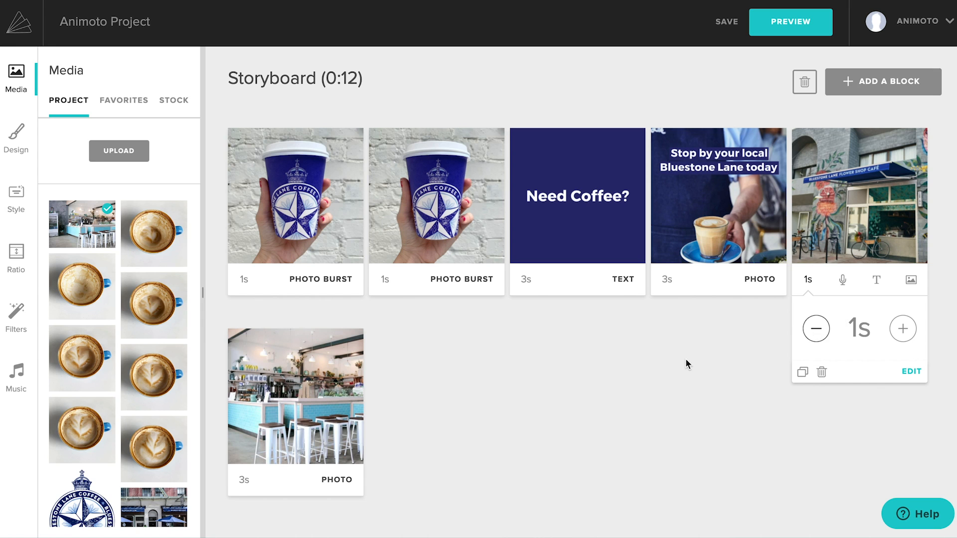
{"action": "mouse_move", "coordinate": [278, 481]}
{"action": "left_click", "coordinate": [244, 481]}
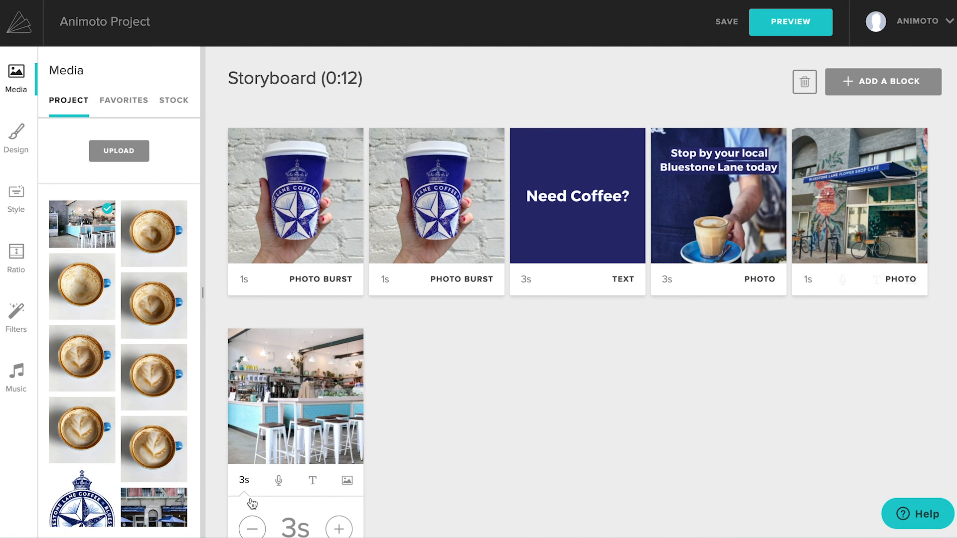
{"action": "left_click", "coordinate": [252, 527]}
{"action": "left_click", "coordinate": [445, 454]}
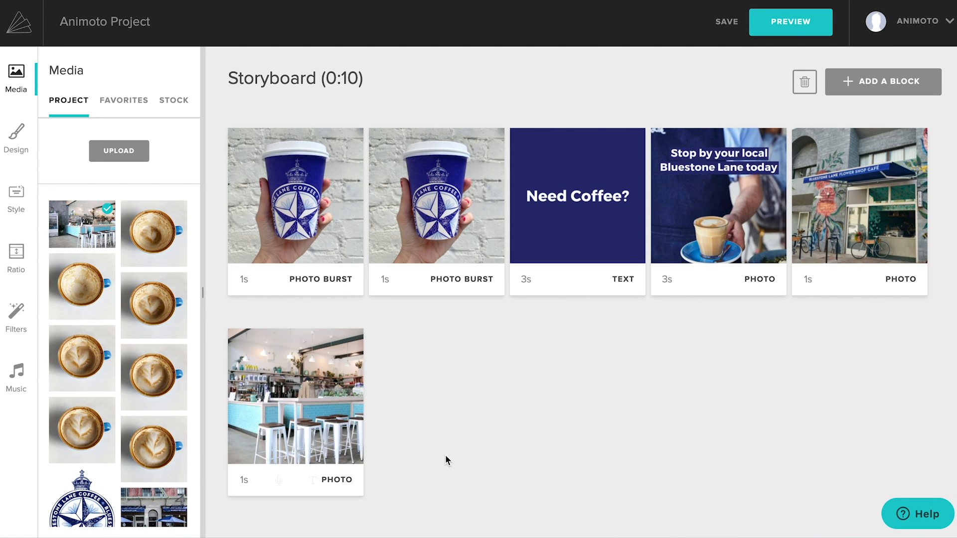
Step: Add a photo burst block at the end of the storyboard and fill it with the seven latte cup photos
{"action": "left_click", "coordinate": [897, 80]}
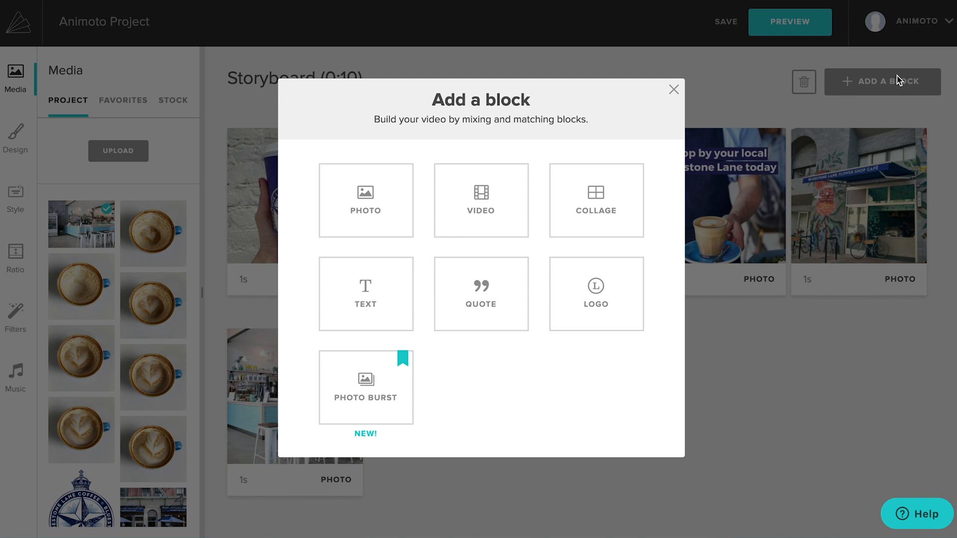
{"action": "left_click", "coordinate": [379, 400]}
{"action": "left_click", "coordinate": [170, 255]}
{"action": "left_click", "coordinate": [90, 291]}
{"action": "left_click", "coordinate": [133, 242]}
{"action": "left_click", "coordinate": [150, 336]}
{"action": "left_click", "coordinate": [58, 324]}
{"action": "left_click", "coordinate": [62, 419]}
{"action": "left_click", "coordinate": [156, 429]}
{"action": "left_click_drag", "start_coordinate": [166, 341], "coordinate": [546, 351]}
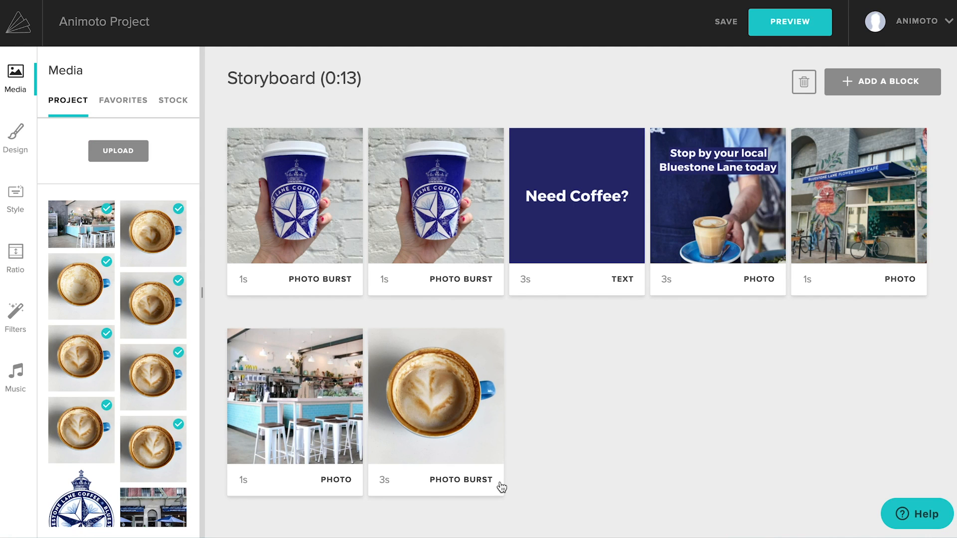
Step: Open and play the latte photo burst, and increase its speed so the block lasts 1 second
{"action": "left_click", "coordinate": [481, 504]}
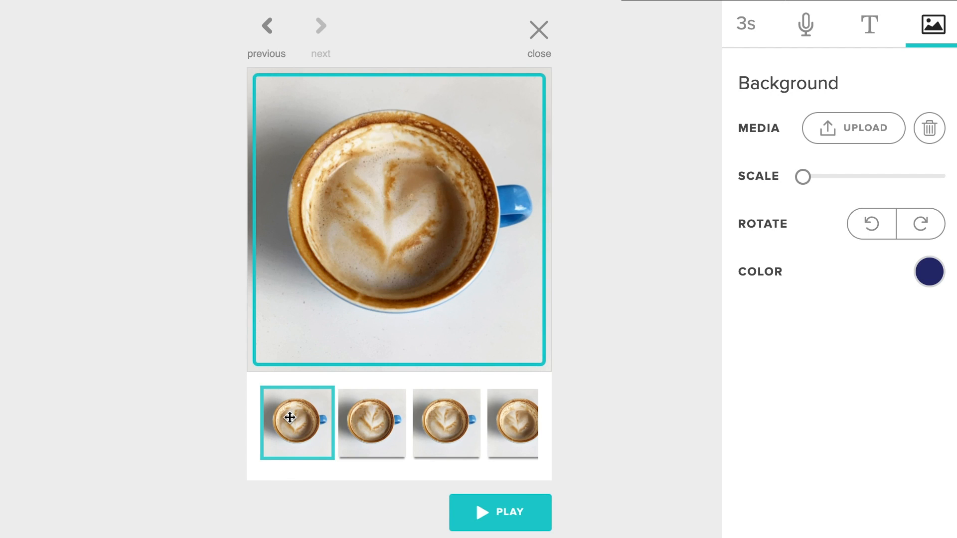
{"action": "left_click", "coordinate": [481, 512]}
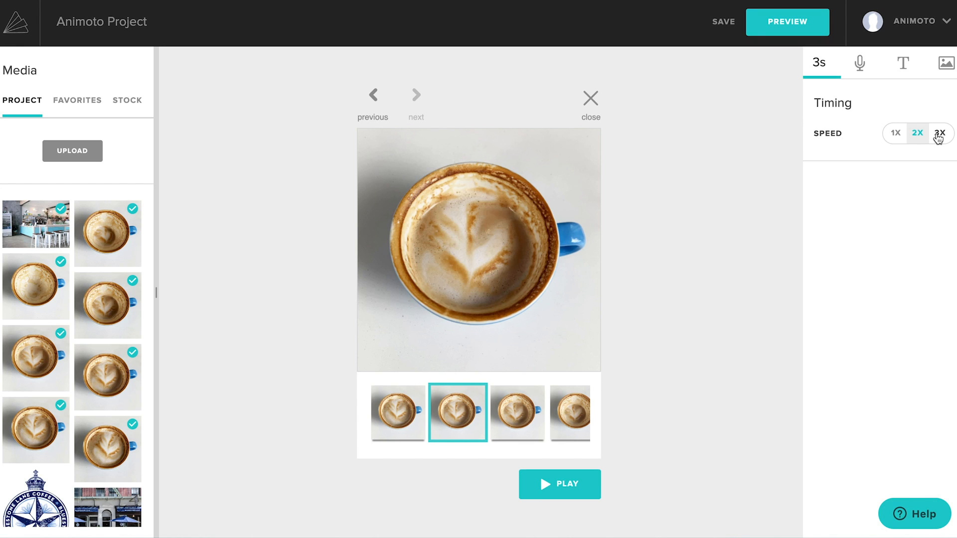
{"action": "left_click", "coordinate": [938, 134]}
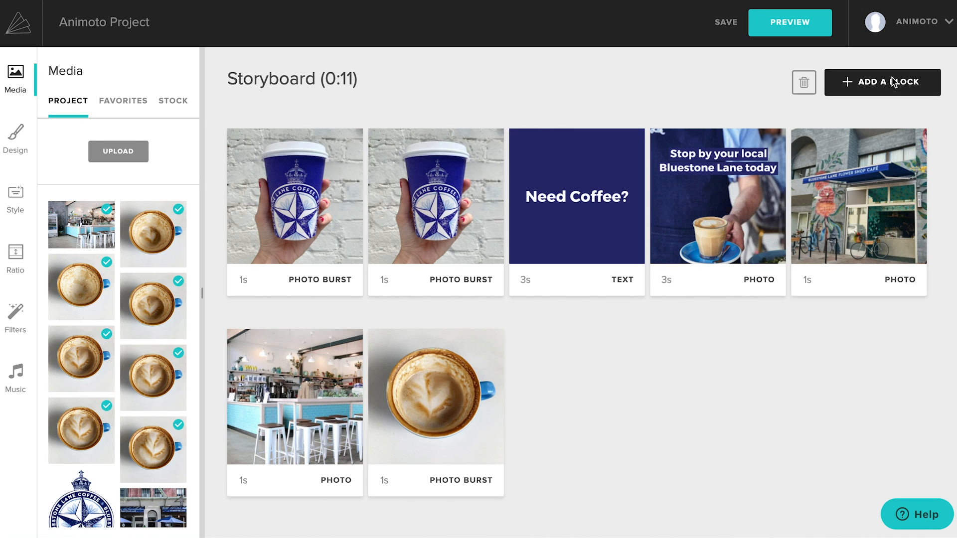
Step: Add a logo block at the end of the storyboard and set its background color to white
{"action": "left_click", "coordinate": [893, 81]}
{"action": "left_click", "coordinate": [604, 299]}
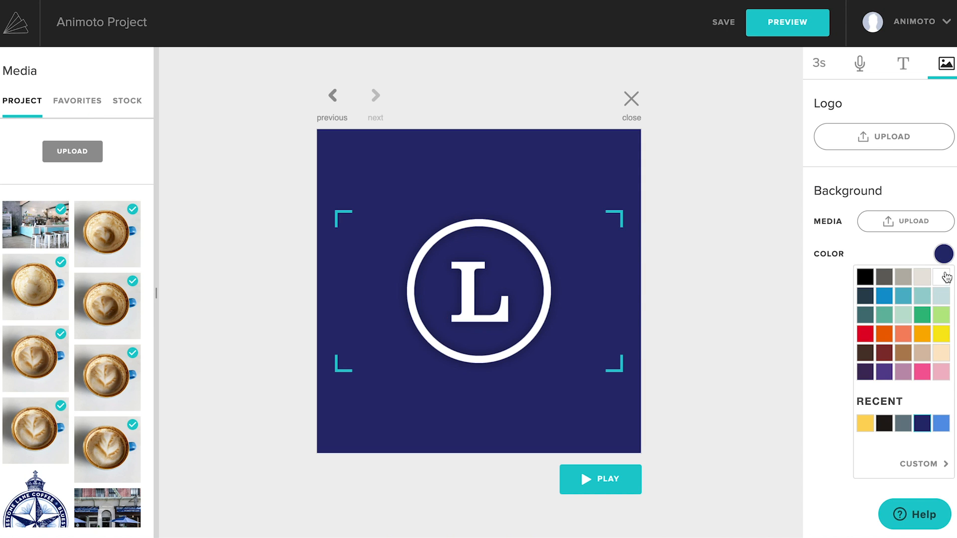
{"action": "left_click", "coordinate": [946, 277]}
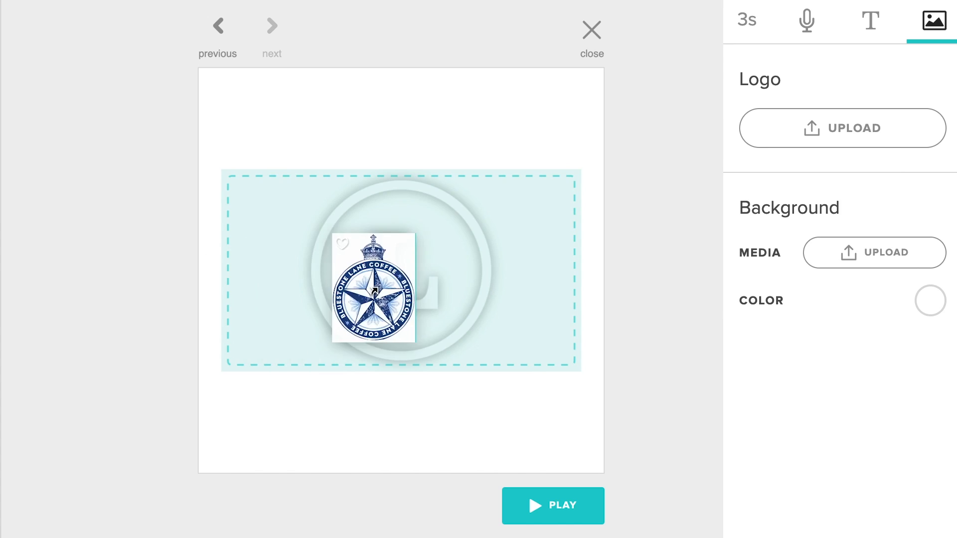
{"action": "left_click_drag", "start_coordinate": [373, 289], "coordinate": [378, 289]}
{"action": "left_click_drag", "start_coordinate": [897, 182], "coordinate": [918, 181]}
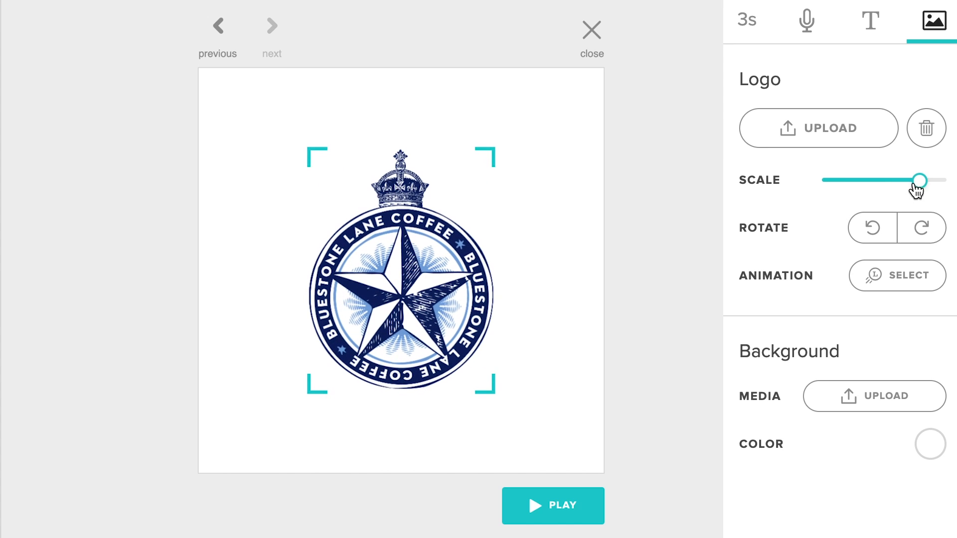
{"action": "left_click", "coordinate": [870, 21]}
{"action": "type", "text": "@bluestonel"}
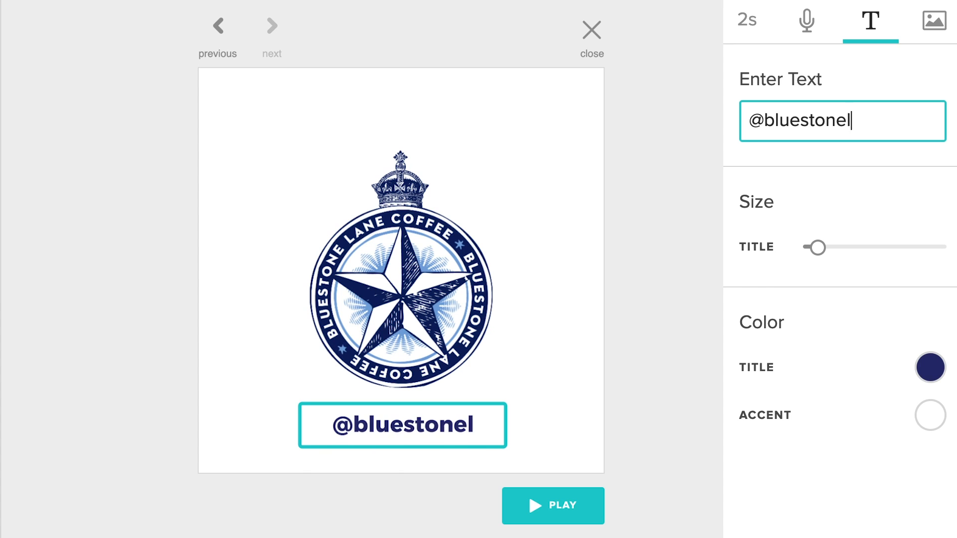
{"action": "type", "text": "ane"}
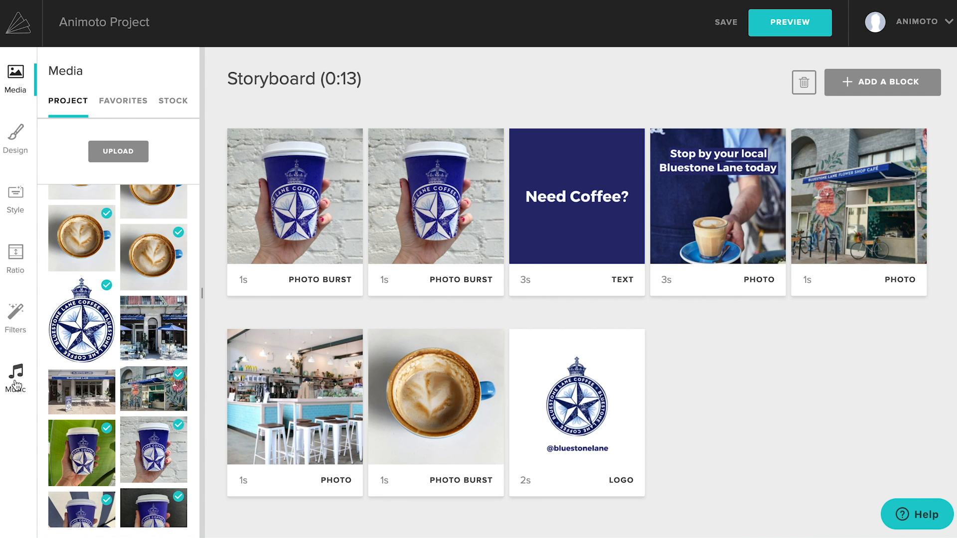
Step: Browse the full music library for a replacement song and filter it to fast, instrumental pop tracks
{"action": "left_click", "coordinate": [15, 385]}
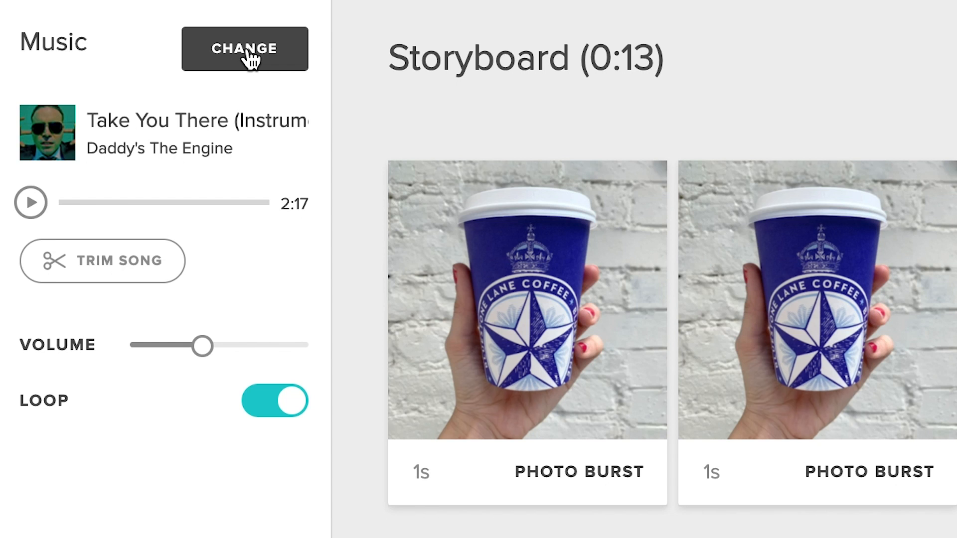
{"action": "left_click", "coordinate": [158, 74]}
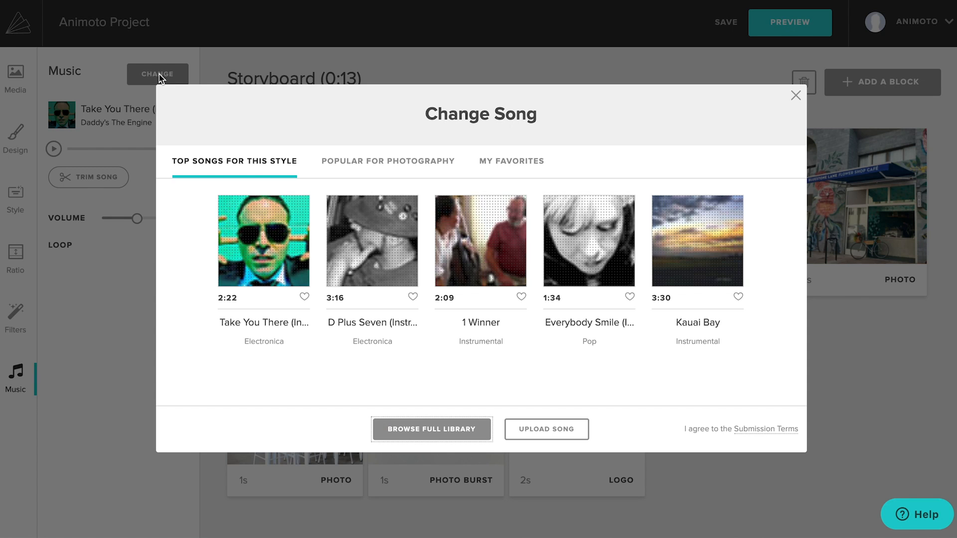
{"action": "left_click", "coordinate": [432, 430]}
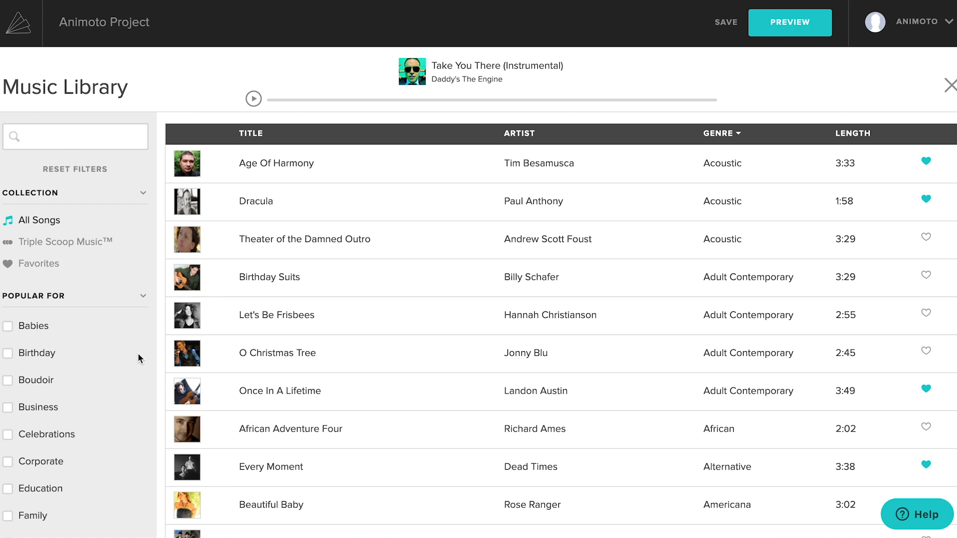
{"action": "scroll", "coordinate": [138, 356], "scroll_direction": "down", "scroll_amount": 3}
{"action": "scroll", "coordinate": [138, 356], "scroll_direction": "down", "scroll_amount": 10}
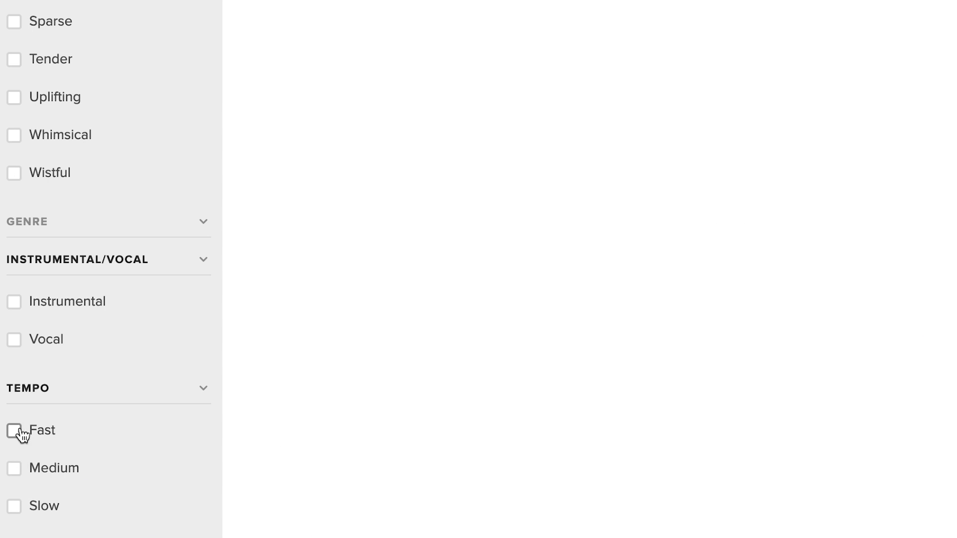
{"action": "left_click", "coordinate": [11, 303]}
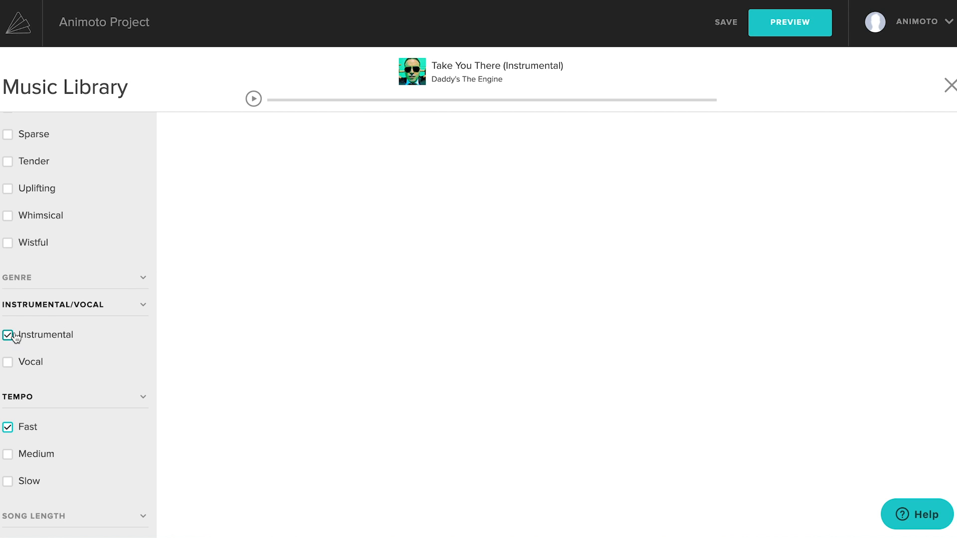
{"action": "left_click", "coordinate": [142, 283]}
{"action": "scroll", "coordinate": [106, 437], "scroll_direction": "down", "scroll_amount": 10}
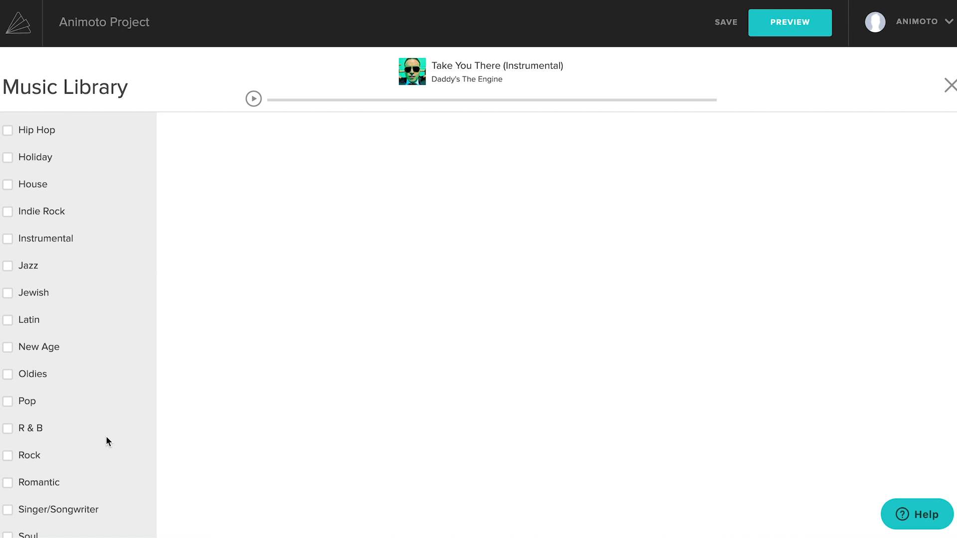
{"action": "left_click", "coordinate": [8, 396]}
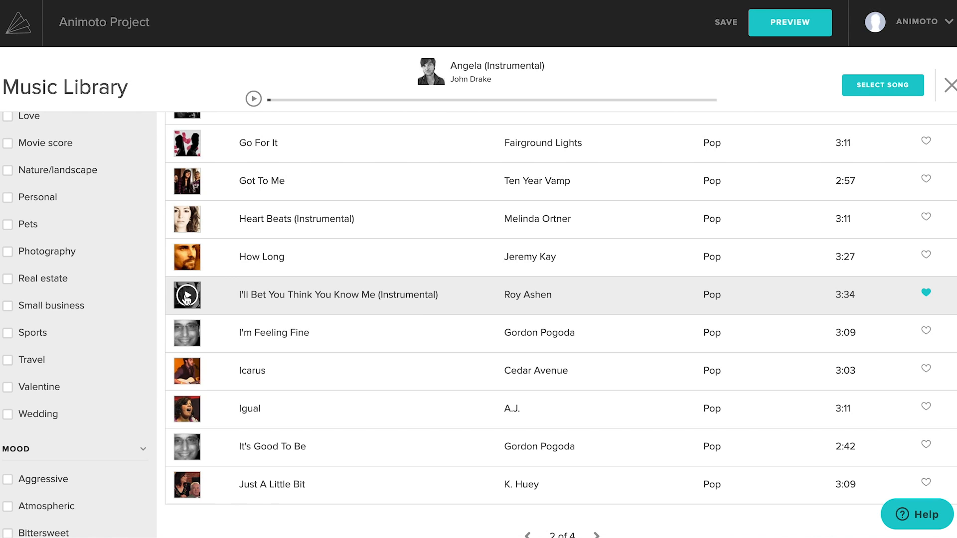
Step: Use "I'll Bet You Think You Know Me (Instrumental)" as the project's song and preview the video
{"action": "left_click", "coordinate": [187, 295]}
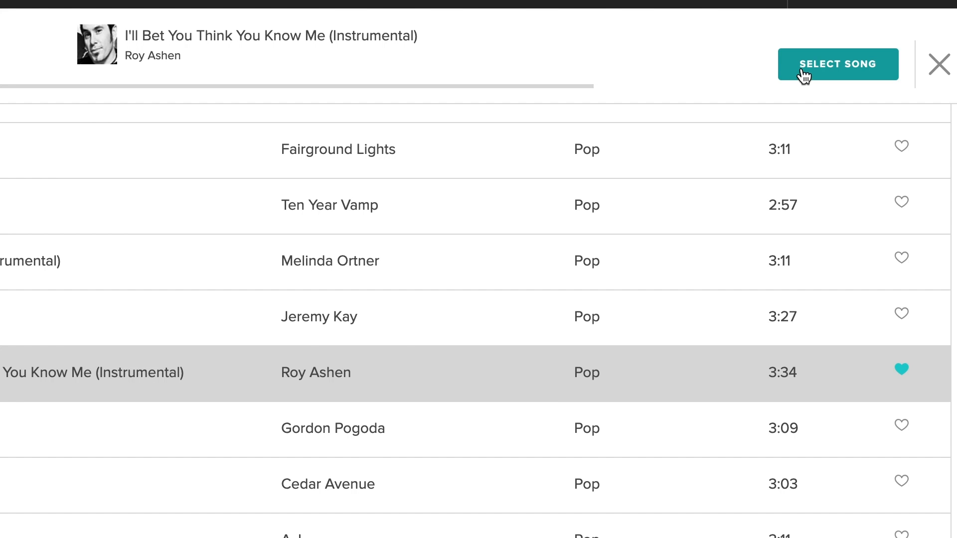
{"action": "left_click", "coordinate": [803, 75]}
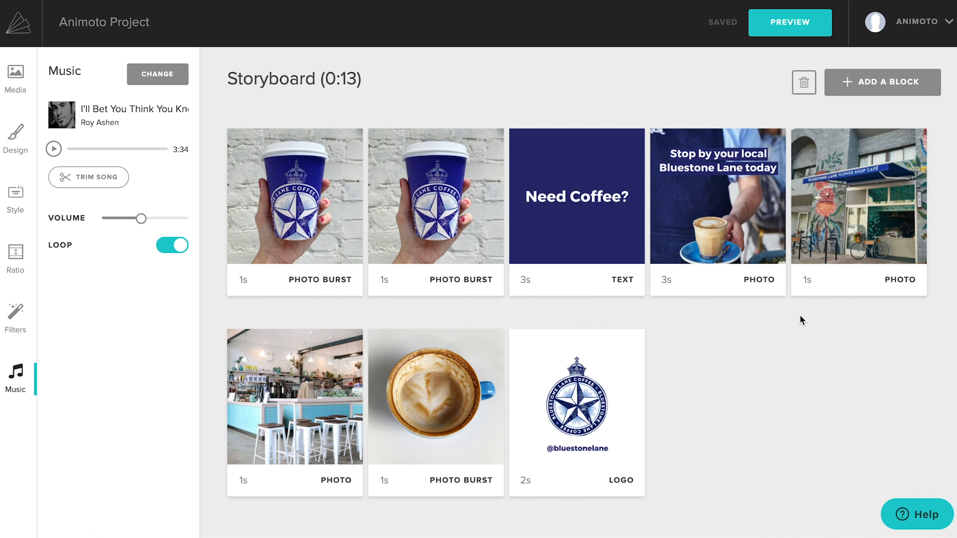
{"action": "left_click", "coordinate": [787, 20]}
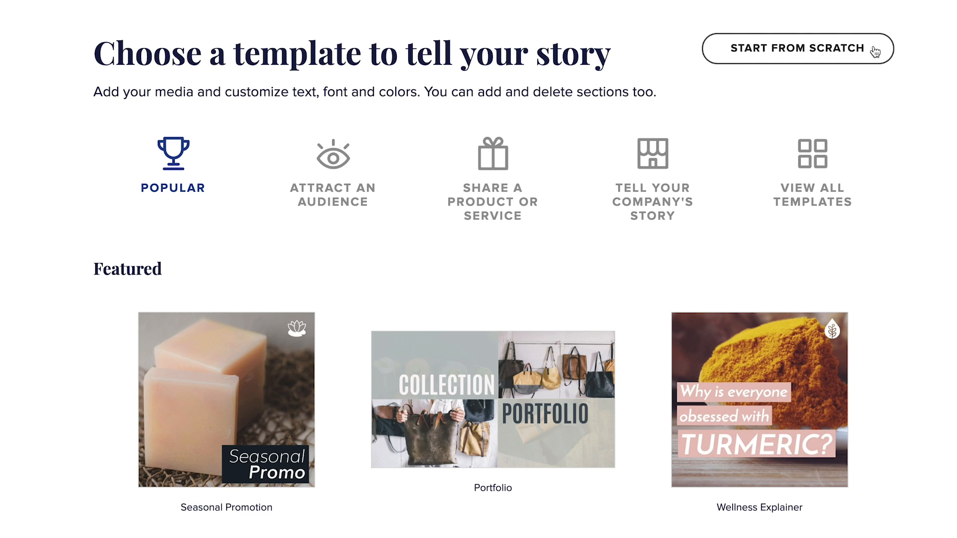
Step: Start a new video in the Bulletin style and add a photo burst as its first block
{"action": "left_click", "coordinate": [874, 51]}
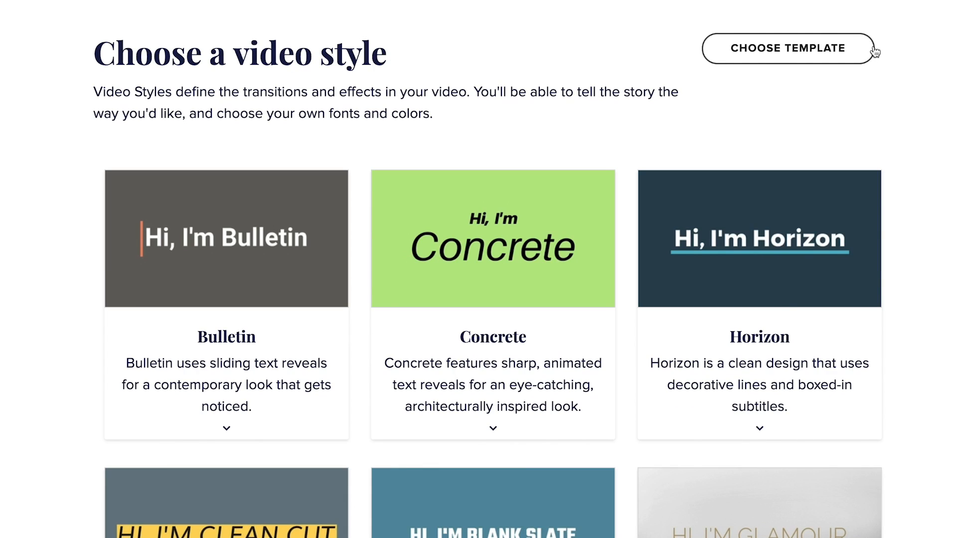
{"action": "left_click", "coordinate": [227, 431]}
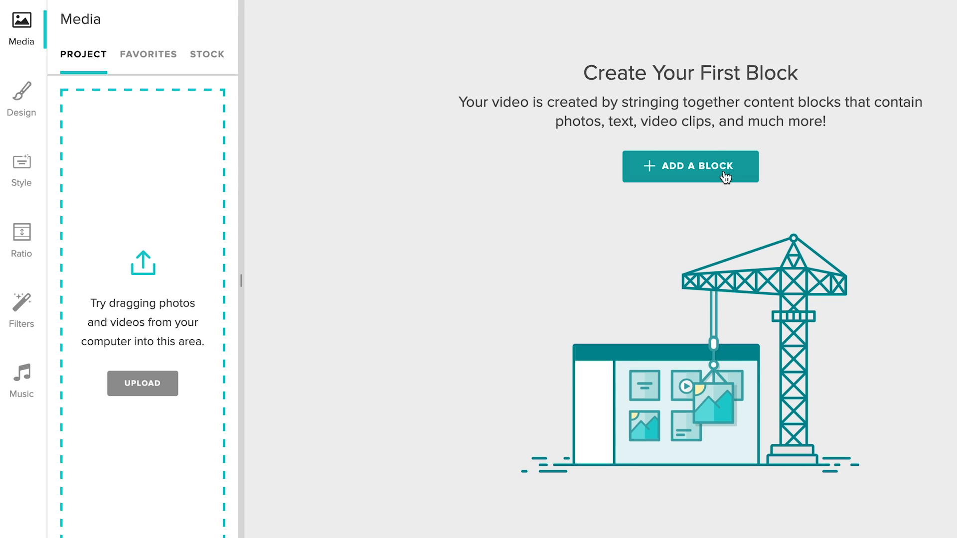
{"action": "left_click", "coordinate": [725, 177]}
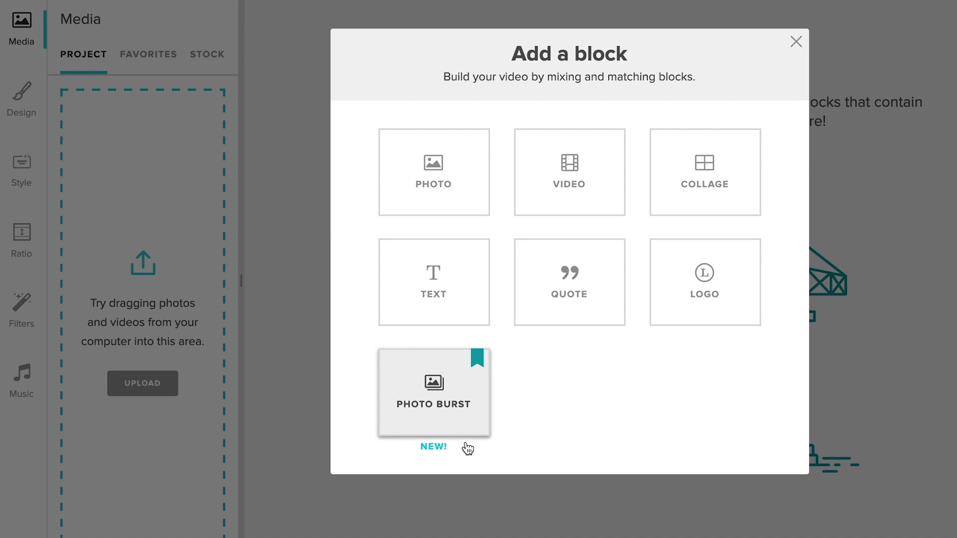
{"action": "left_click", "coordinate": [436, 426]}
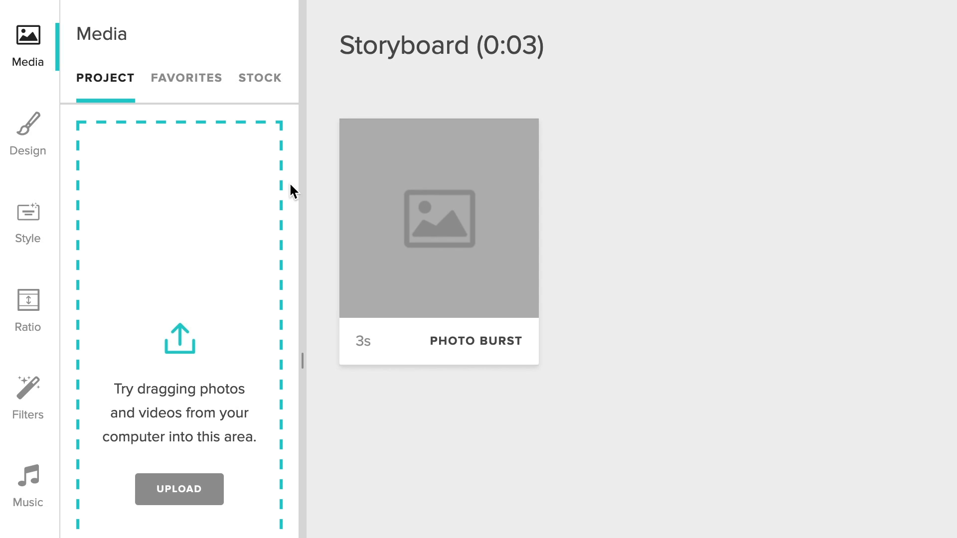
Step: Search the stock library for "yoga" and limit the media type to photos
{"action": "left_click", "coordinate": [264, 91]}
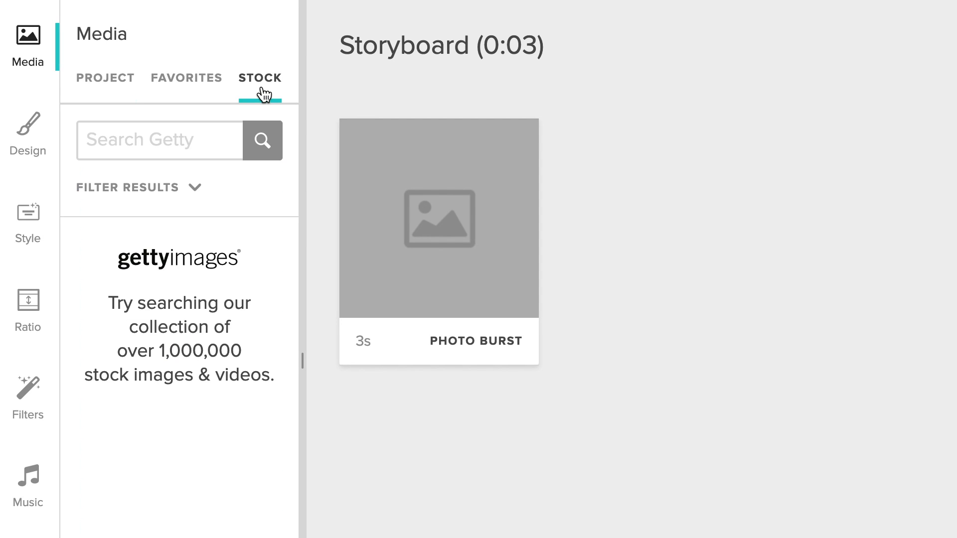
{"action": "left_click", "coordinate": [202, 135]}
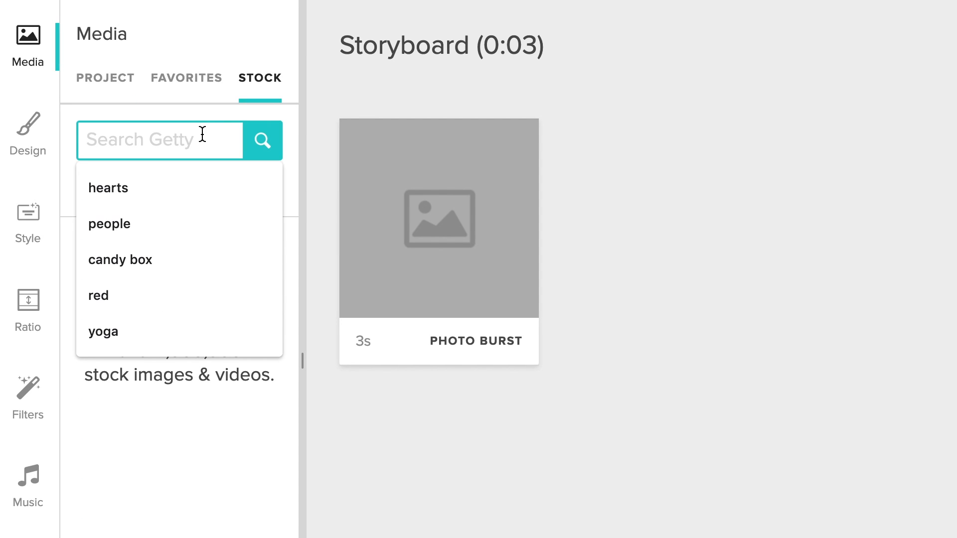
{"action": "type", "text": "yoga"}
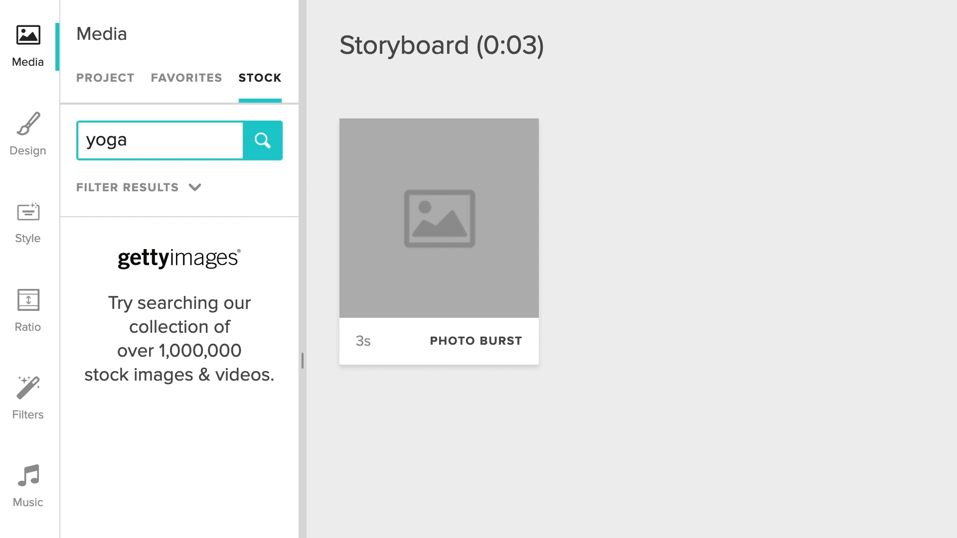
{"action": "key", "text": "Return"}
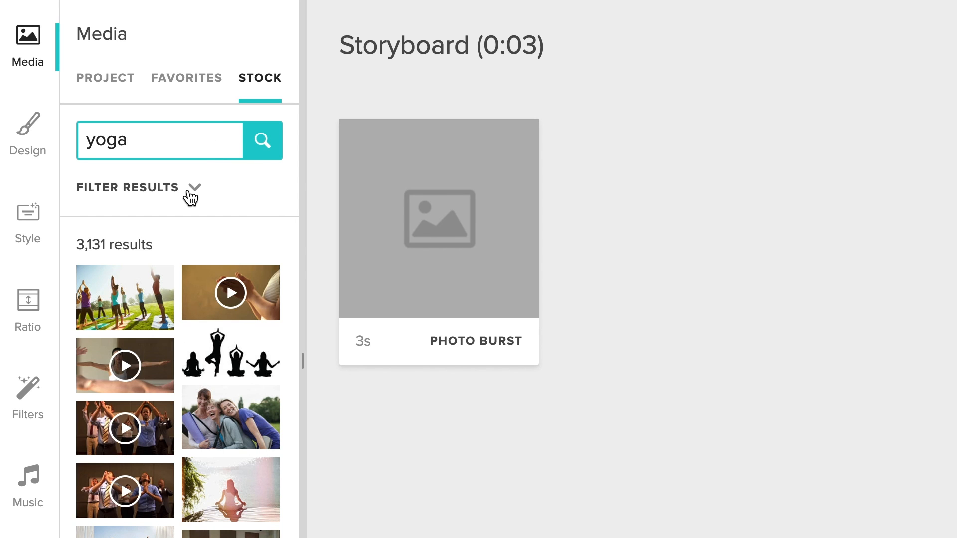
{"action": "left_click", "coordinate": [191, 198]}
{"action": "left_click", "coordinate": [202, 200]}
{"action": "left_click", "coordinate": [227, 222]}
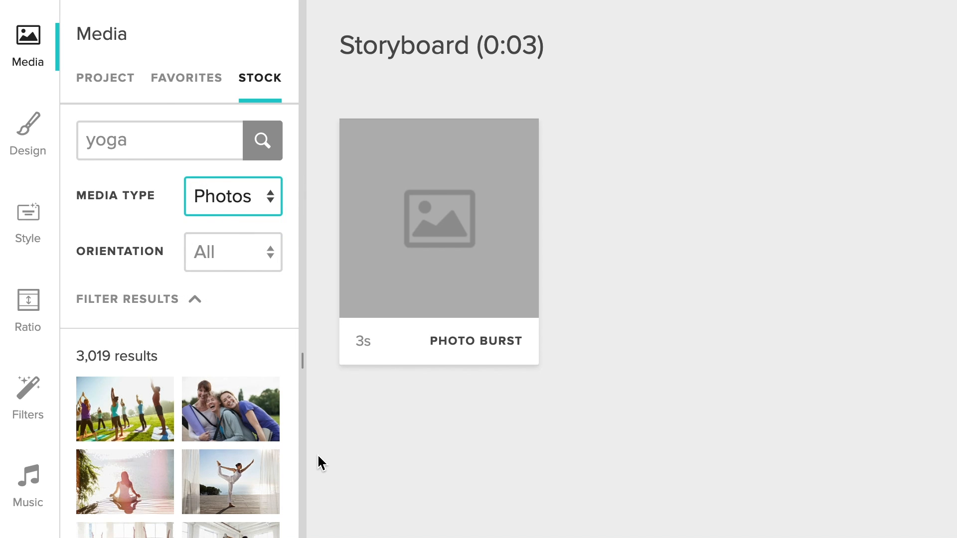
Step: Fill the photo burst block with stock yoga photos, open it, and rearrange the photo order
{"action": "scroll", "coordinate": [240, 472], "scroll_direction": "down", "scroll_amount": 2}
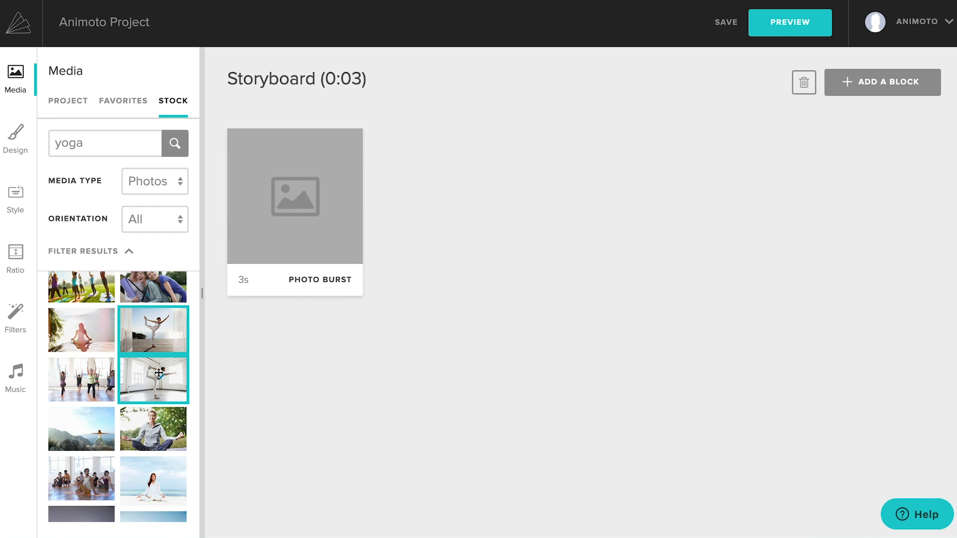
{"action": "scroll", "coordinate": [120, 349], "scroll_direction": "down", "scroll_amount": 3}
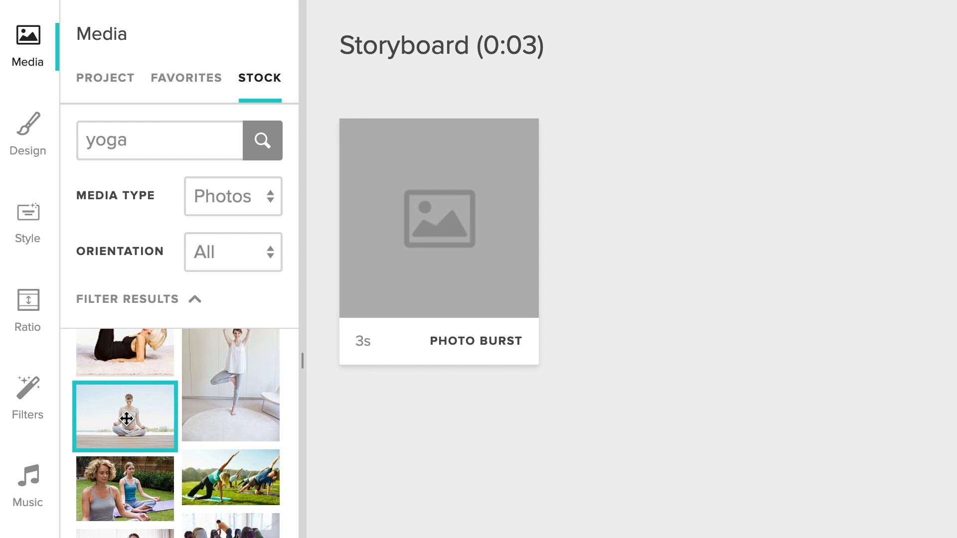
{"action": "left_click_drag", "start_coordinate": [128, 424], "coordinate": [463, 250]}
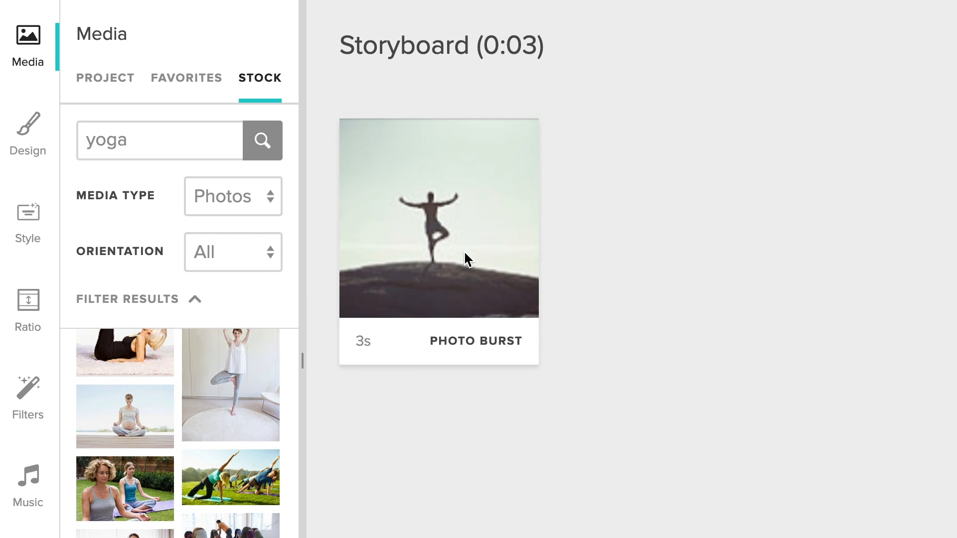
{"action": "left_click", "coordinate": [464, 250]}
{"action": "left_click_drag", "start_coordinate": [270, 408], "coordinate": [421, 415]}
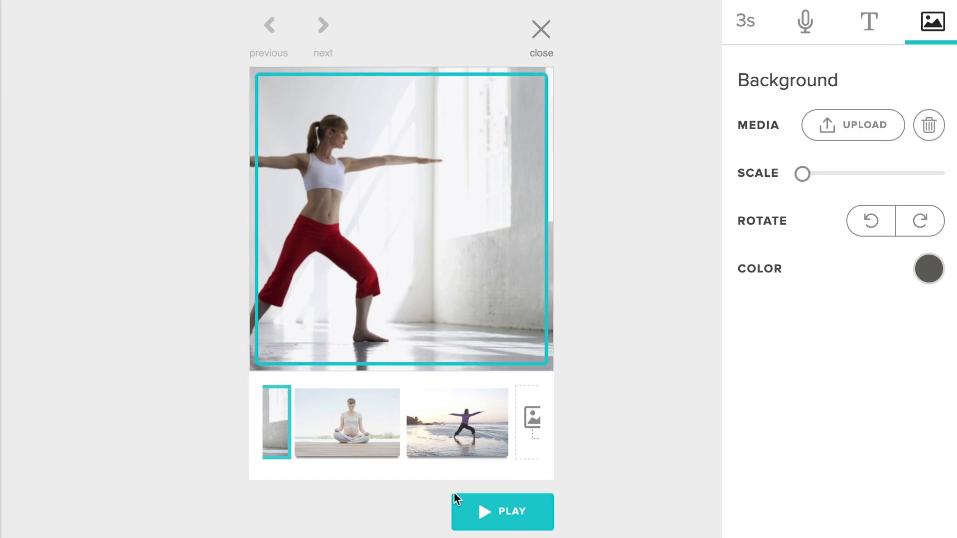
Step: Speed up the yoga photo burst to 1 second and give it an enlarged "YOGA" title
{"action": "left_click_drag", "start_coordinate": [372, 180], "coordinate": [447, 182]}
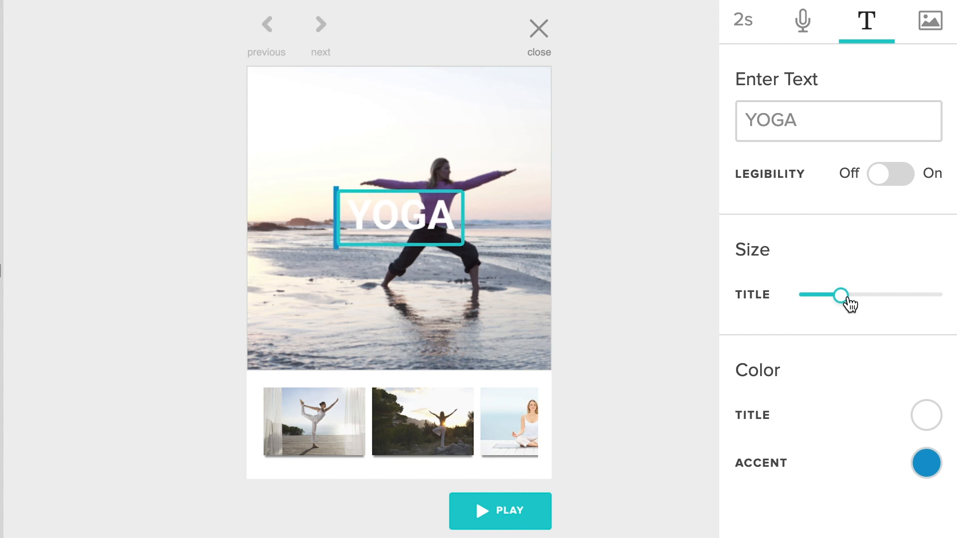
{"action": "left_click_drag", "start_coordinate": [848, 303], "coordinate": [889, 305]}
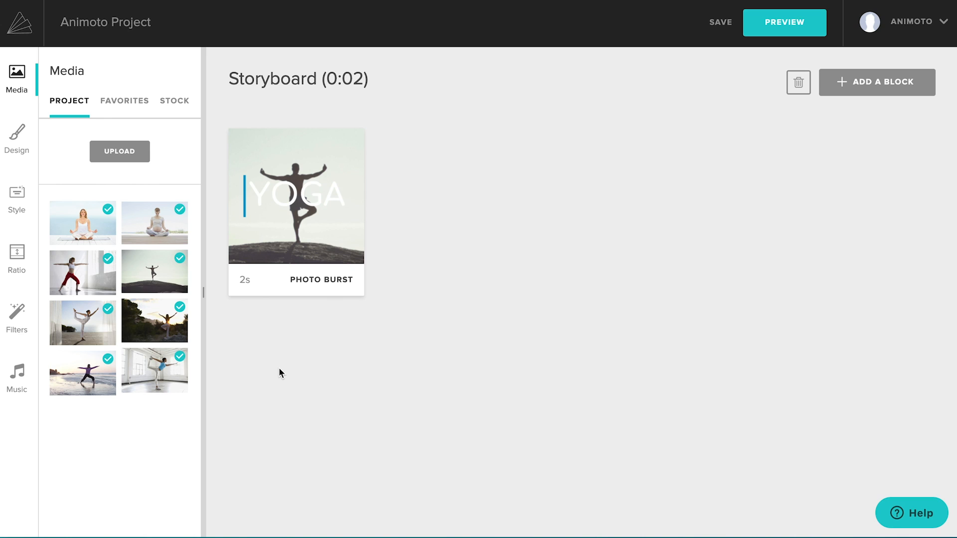
Step: Add the beach warrior-pose photo as a block after the burst and give it the title "Great for the"
{"action": "left_click_drag", "start_coordinate": [89, 373], "coordinate": [444, 211]}
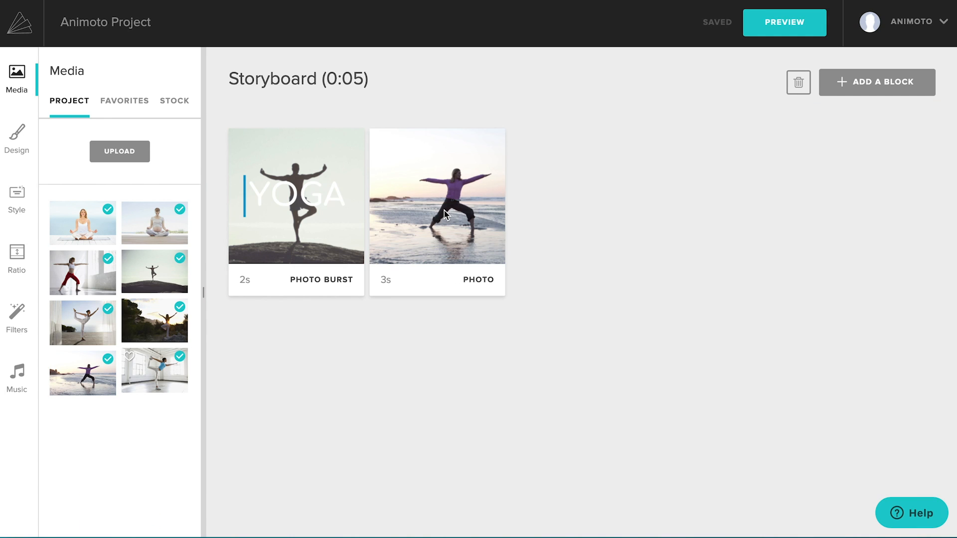
{"action": "left_click", "coordinate": [444, 210]}
{"action": "type", "text": "Great for the"}
Step: Enter "MIND", "BODY", "AND" and "SOUL" on separate lines as the beach photo's subtitle
{"action": "left_click", "coordinate": [777, 180]}
{"action": "type", "text": "MIND"}
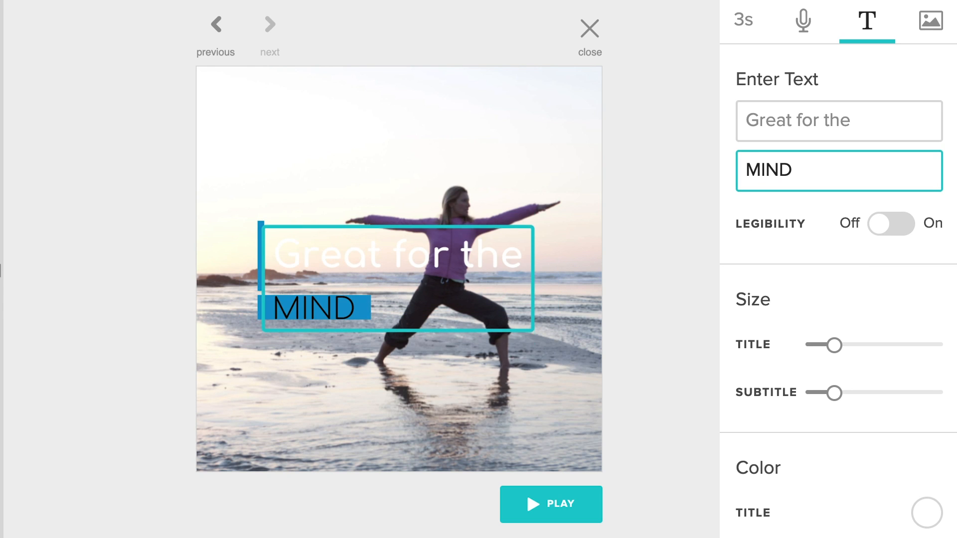
{"action": "key", "text": "Return"}
{"action": "type", "text": "BODY"}
{"action": "key", "text": "Return"}
{"action": "type", "text": "AND SO"}
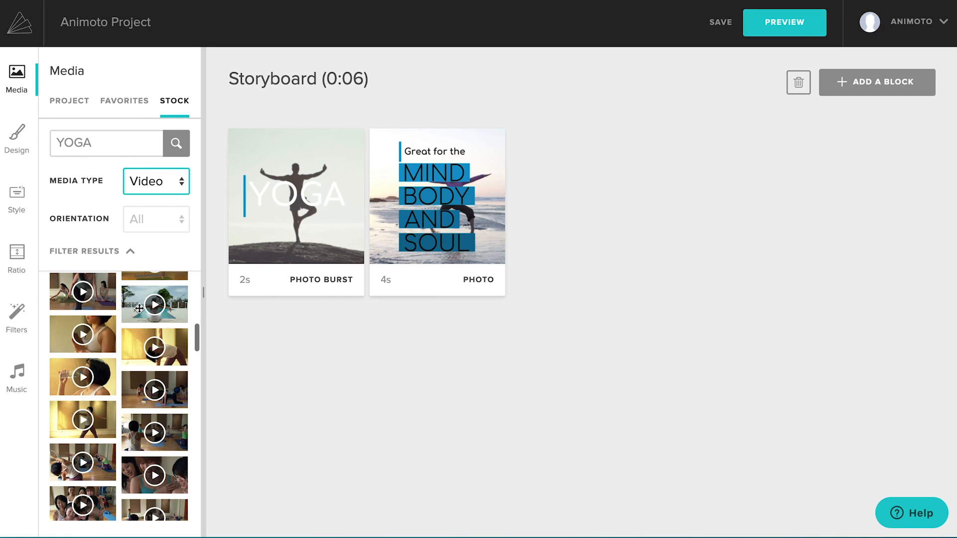
Step: Add the stock yoga video of the woman by the pool as the third block and trim it to 4 seconds
{"action": "left_click_drag", "start_coordinate": [154, 304], "coordinate": [579, 231]}
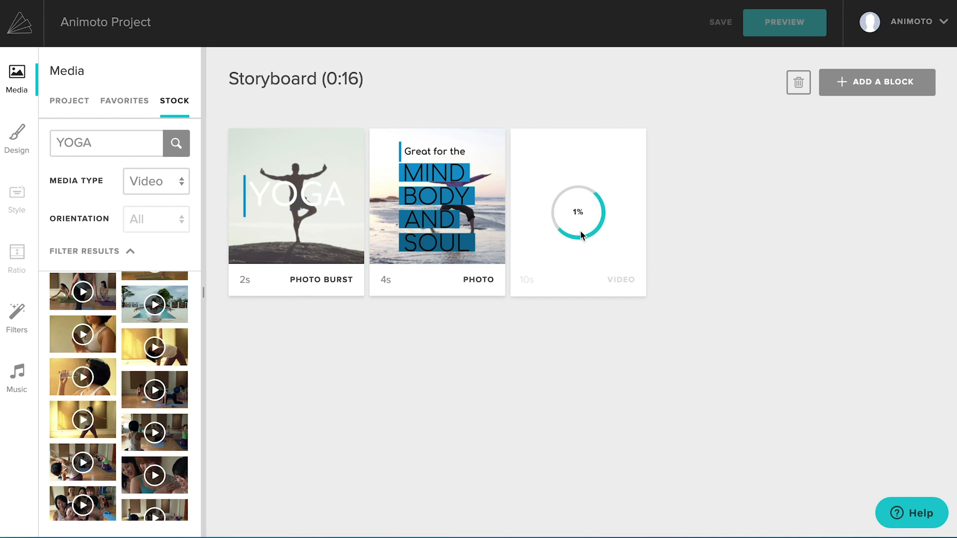
{"action": "double_click", "coordinate": [580, 232]}
{"action": "left_click", "coordinate": [900, 169]}
{"action": "left_click_drag", "start_coordinate": [296, 386], "coordinate": [385, 394]}
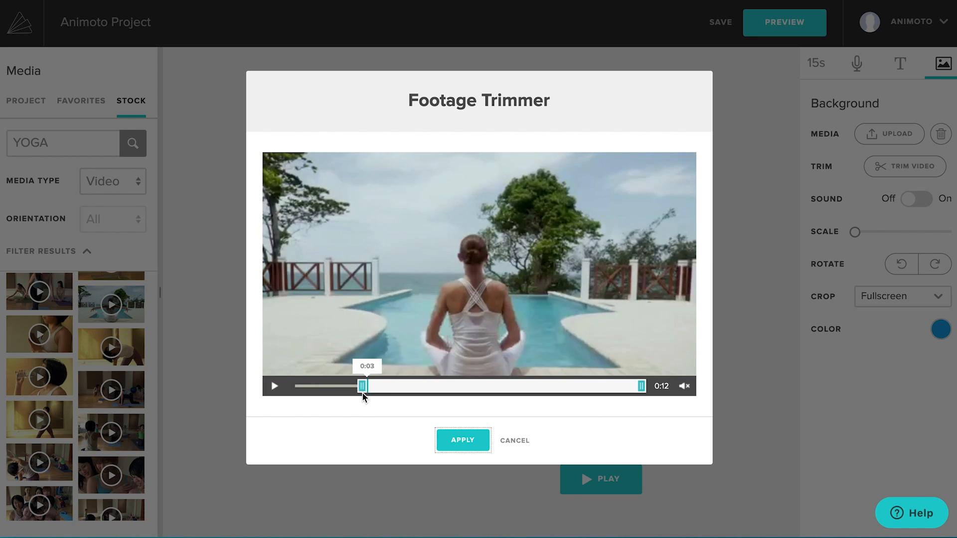
{"action": "left_click_drag", "start_coordinate": [640, 387], "coordinate": [491, 386]}
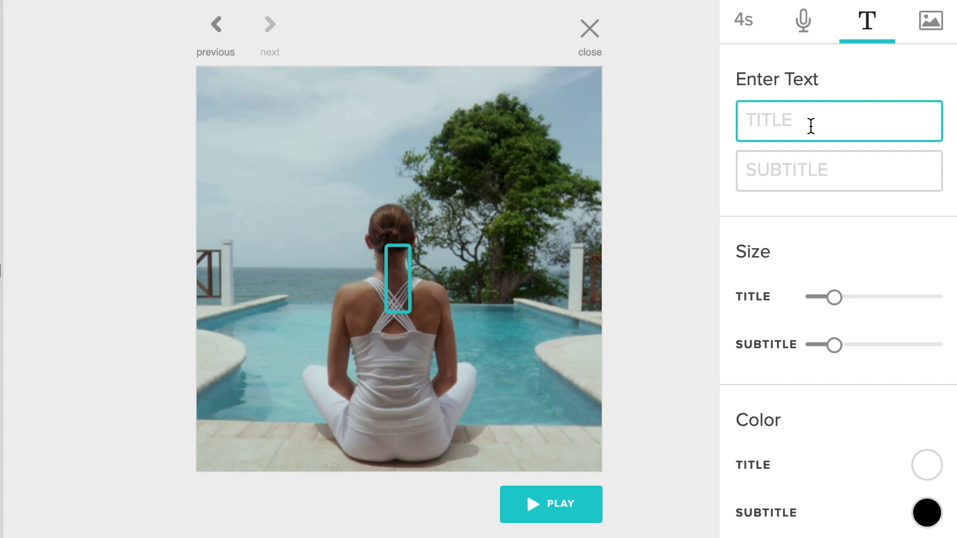
Step: Give the poolside video block the title "Reserve your spot today"
{"action": "type", "text": "Reserve your"}
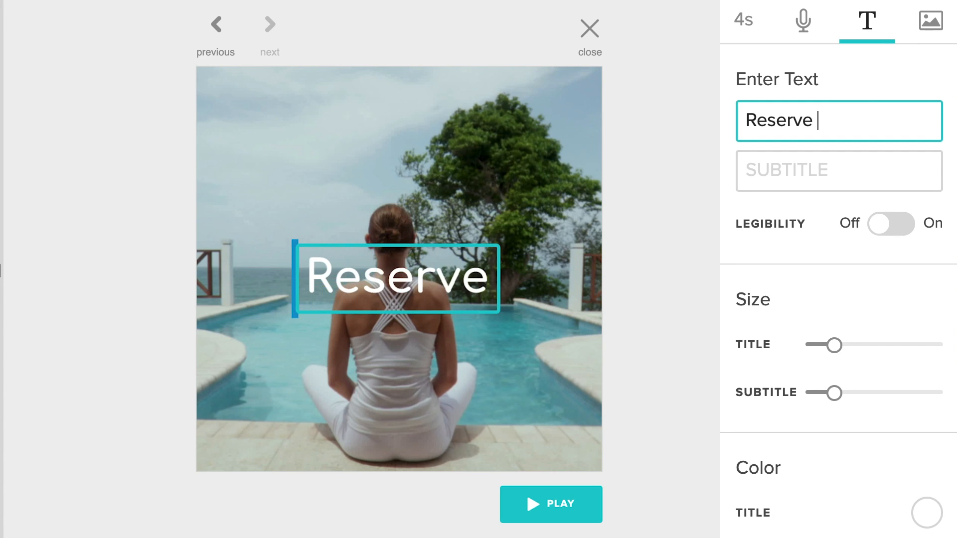
{"action": "type", "text": " spot today"}
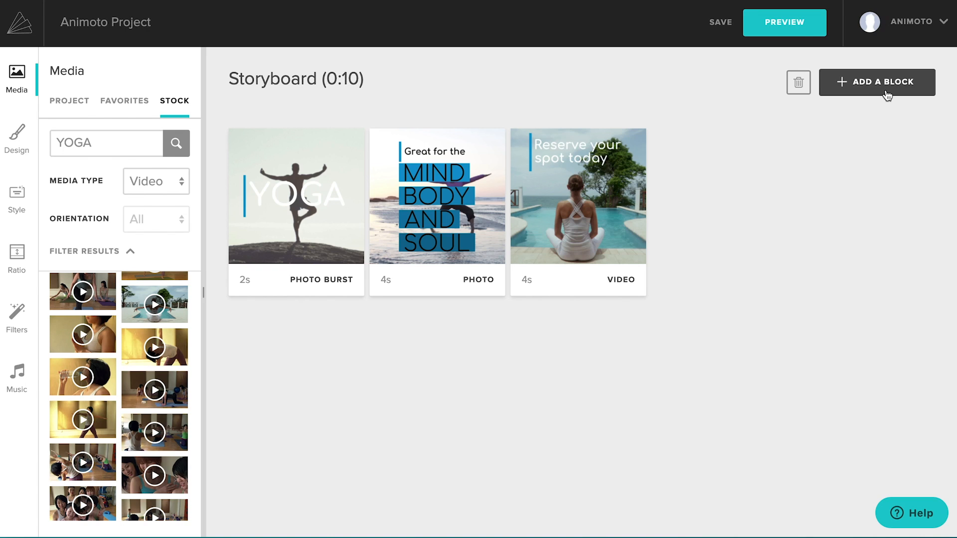
Step: Add a closing logo block with the white lotus logo and the text "yoyoyoga.com"
{"action": "left_click", "coordinate": [827, 92]}
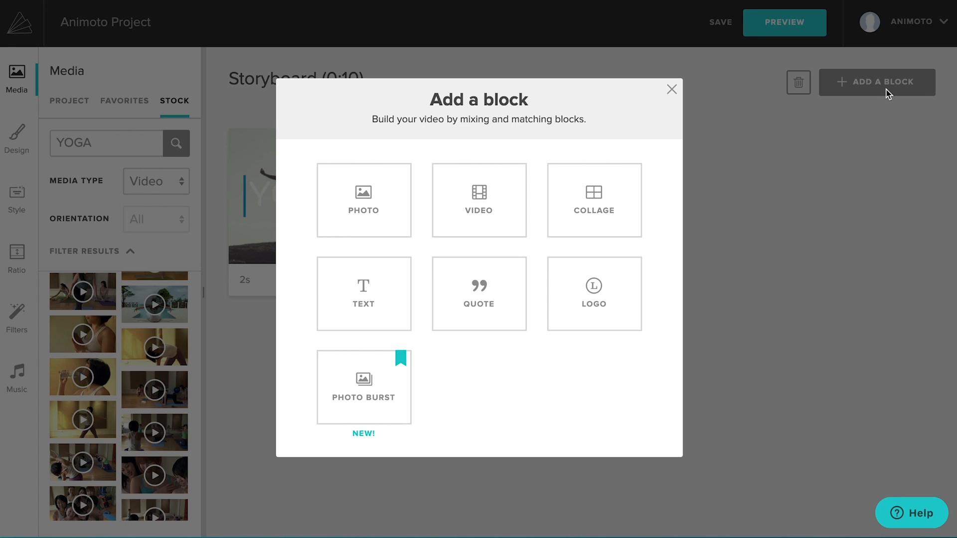
{"action": "left_click", "coordinate": [591, 303]}
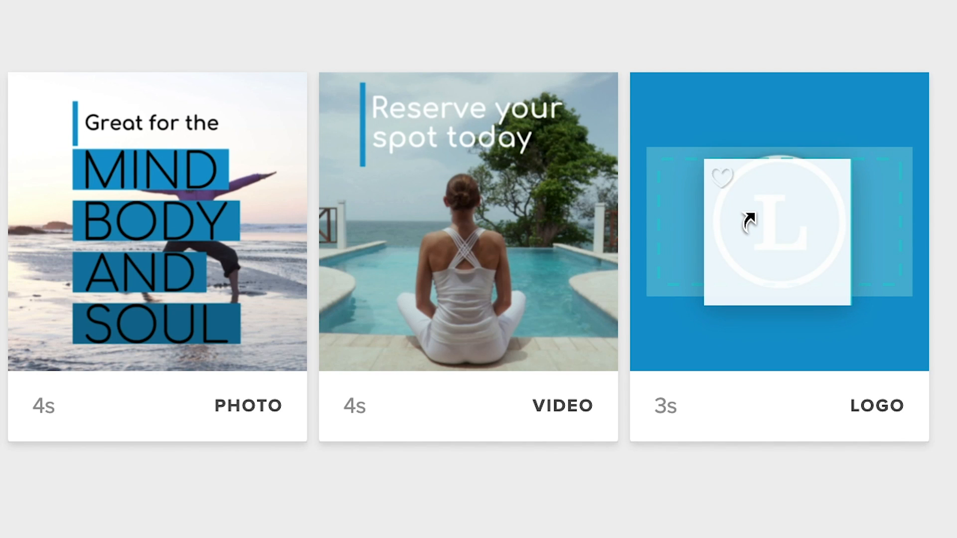
{"action": "type", "text": "yoyo"}
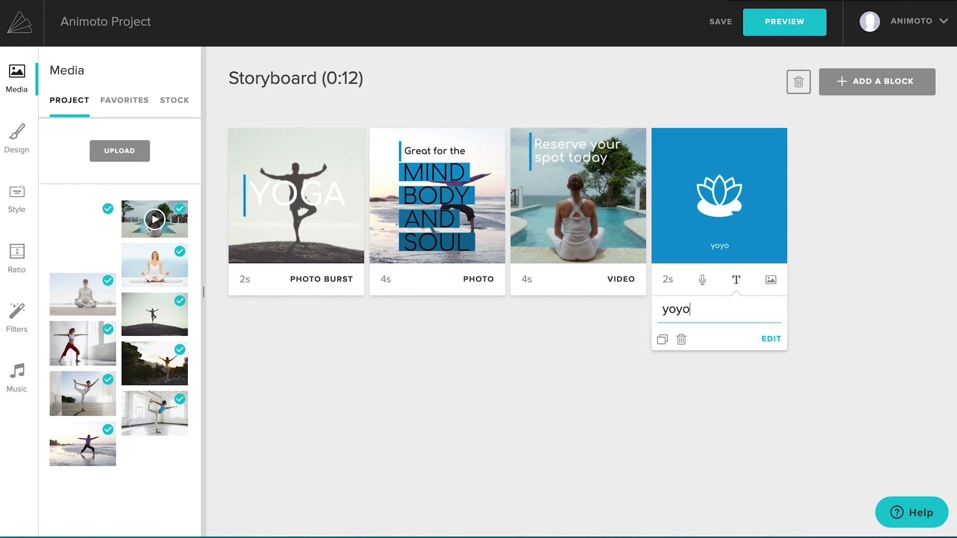
{"action": "type", "text": "yoga.c"}
{"action": "type", "text": "o"}
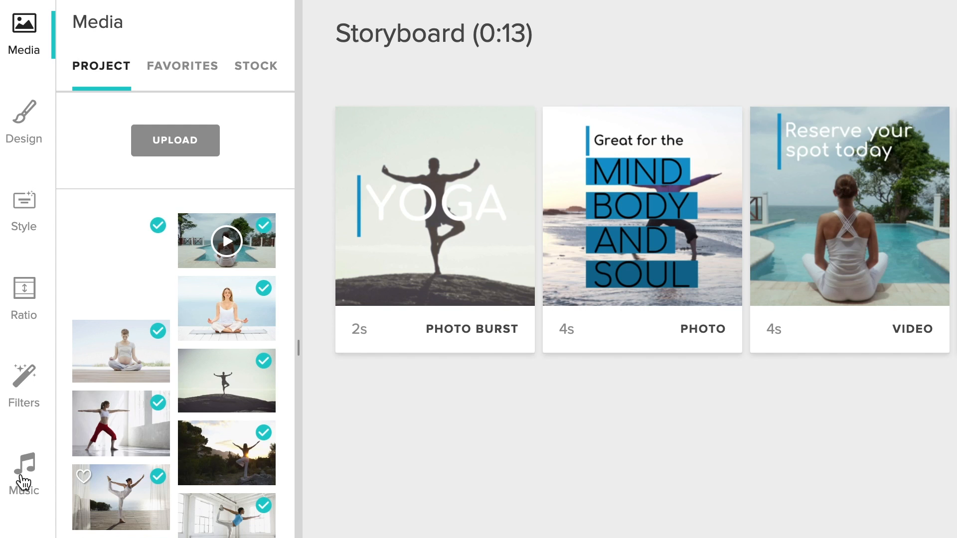
Step: Change the song to "Picture Show (Instrumental)" and generate a preview of the yoga video
{"action": "left_click", "coordinate": [24, 482]}
{"action": "left_click", "coordinate": [227, 30]}
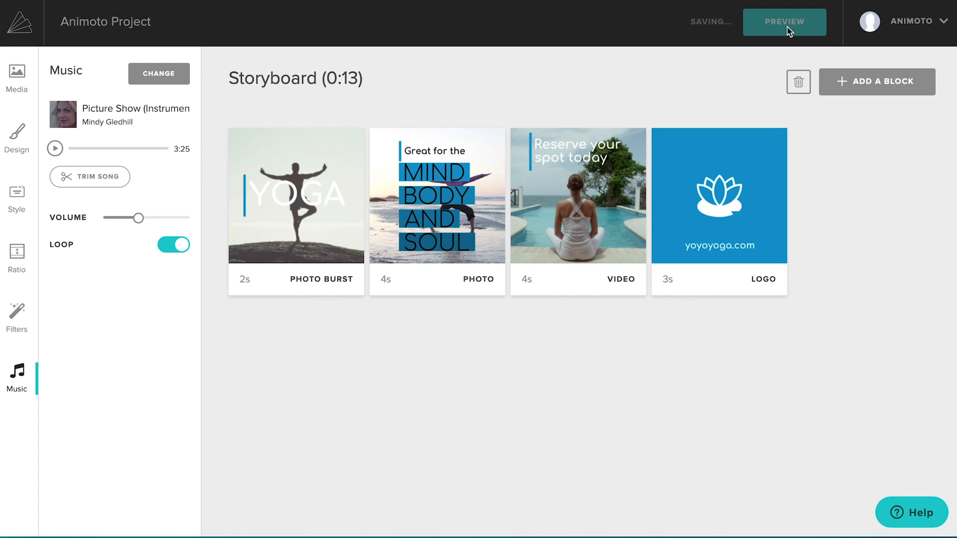
{"action": "left_click", "coordinate": [787, 27]}
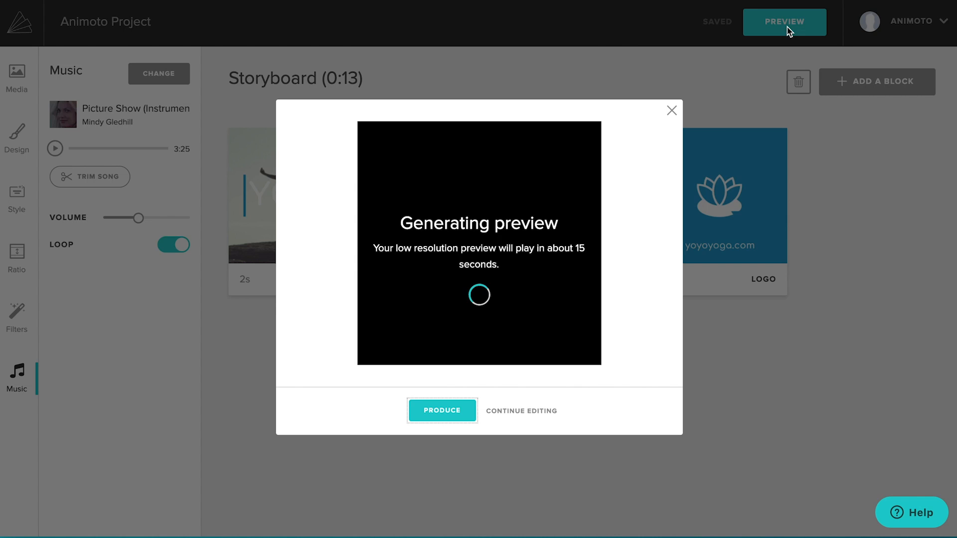